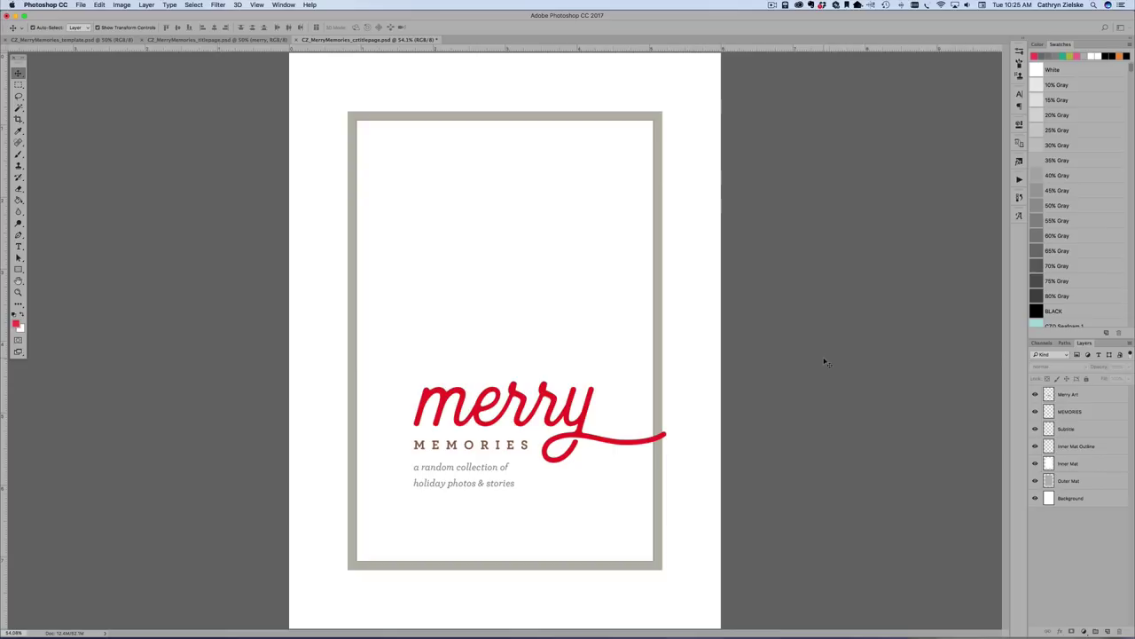
Inspect the title page by selecting the Inner Mat, Merry Art and MEMORIES layers in turn.
{"action": "left_click", "coordinate": [461, 414]}
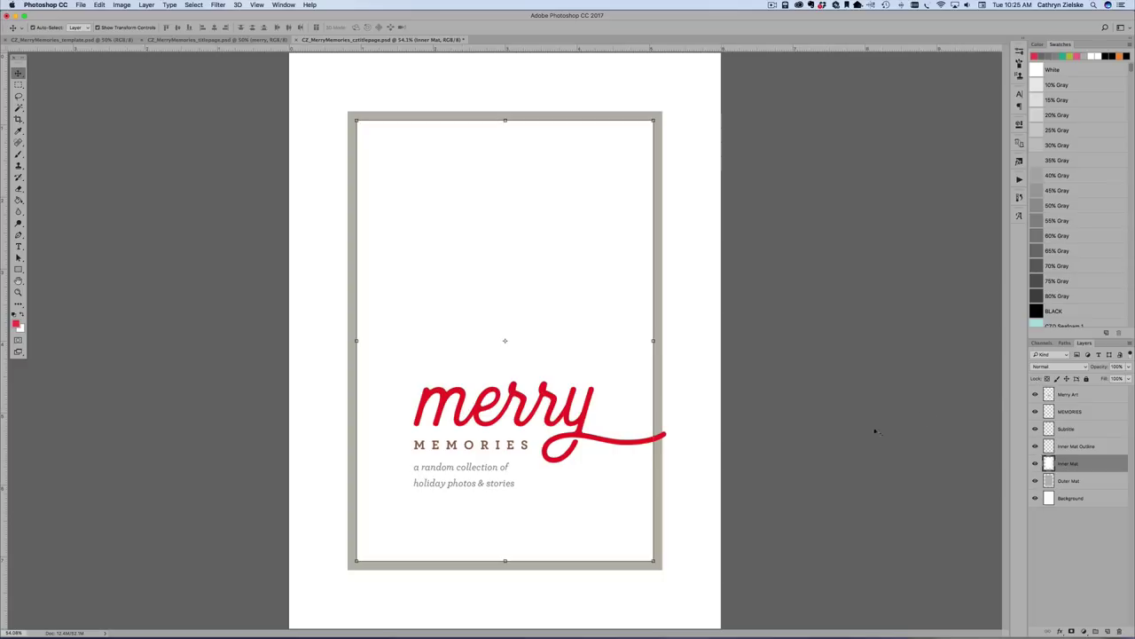
{"action": "left_click", "coordinate": [1086, 395]}
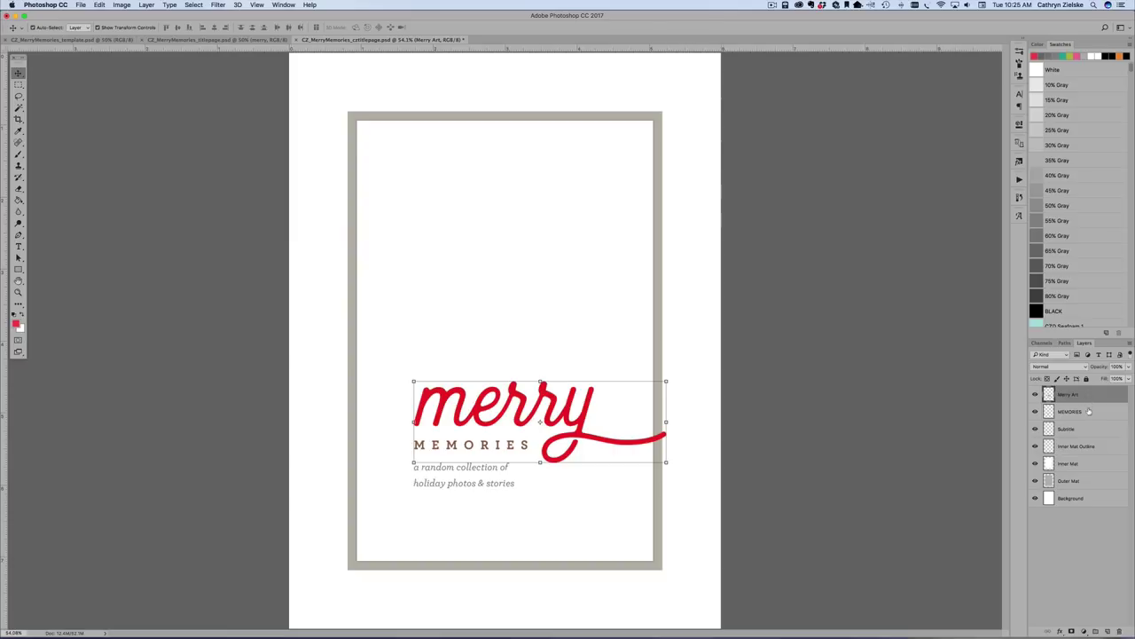
{"action": "left_click", "coordinate": [1089, 413]}
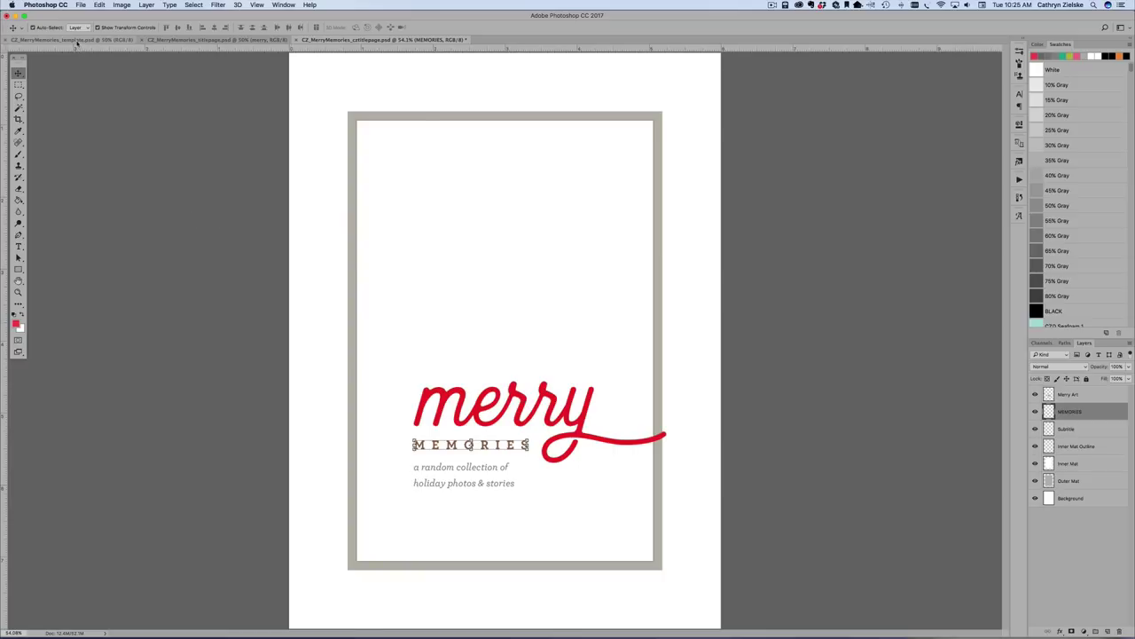
On the titlepage document, select the red 'merry' word with the Type tool and commit.
{"action": "left_click", "coordinate": [96, 41]}
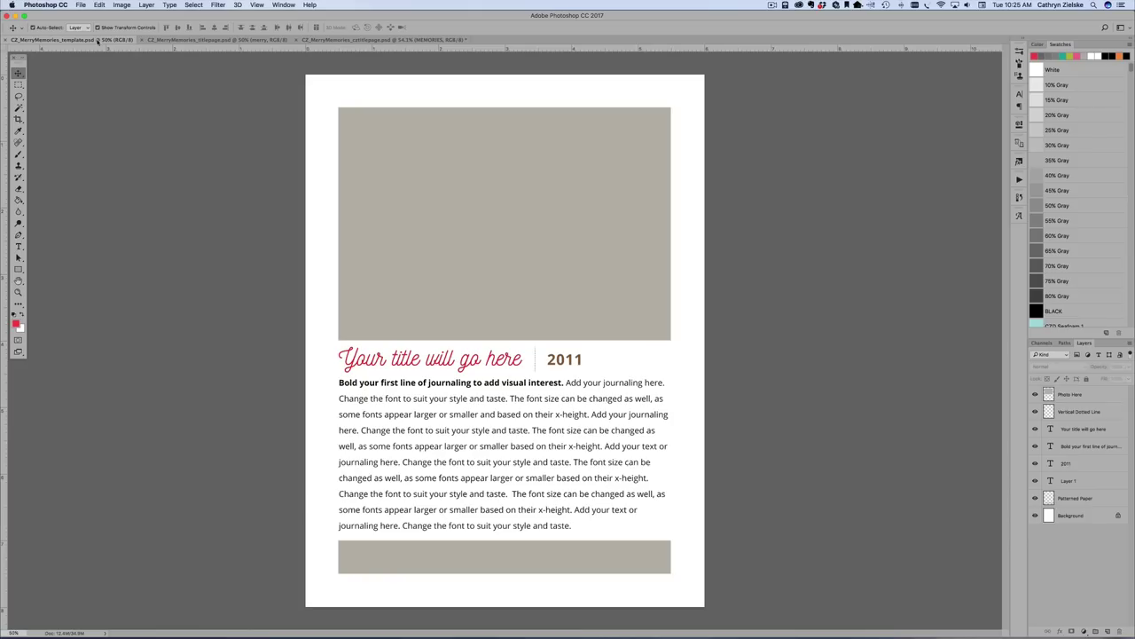
{"action": "left_click", "coordinate": [175, 41]}
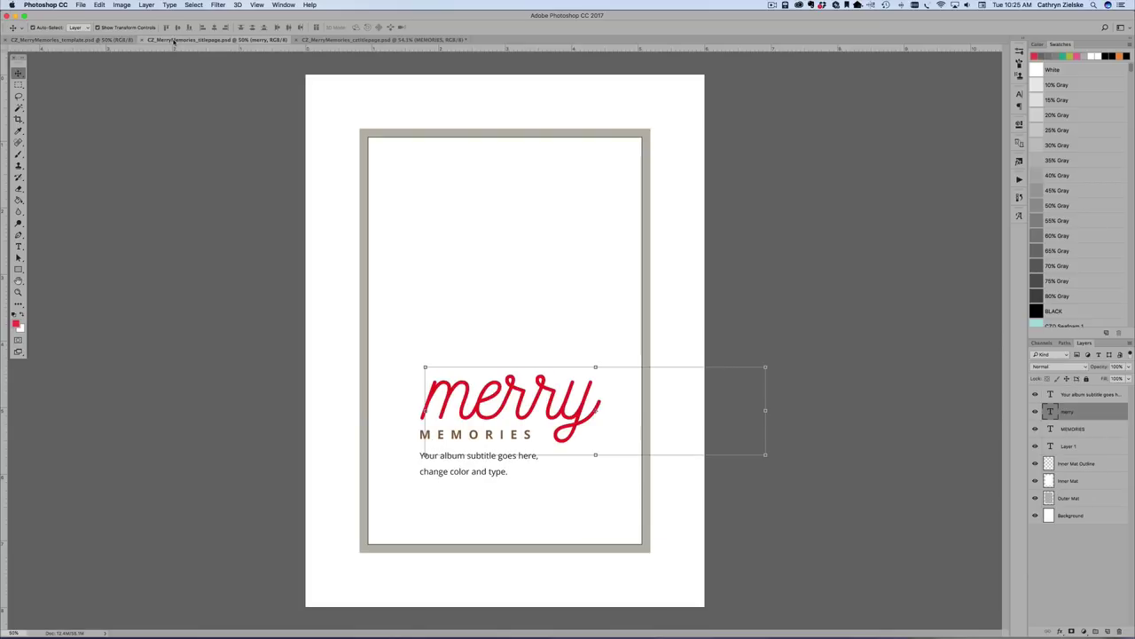
{"action": "left_click", "coordinate": [526, 397]}
{"action": "left_click", "coordinate": [19, 246]}
{"action": "left_click", "coordinate": [457, 390]}
{"action": "double_click", "coordinate": [457, 390]}
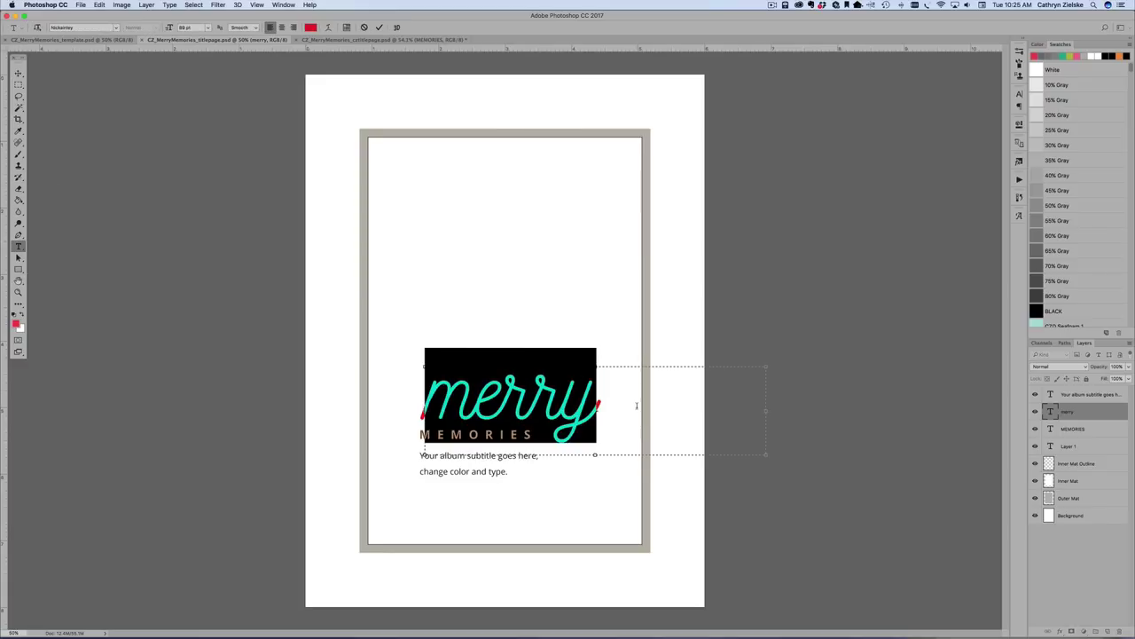
{"action": "left_click", "coordinate": [532, 399]}
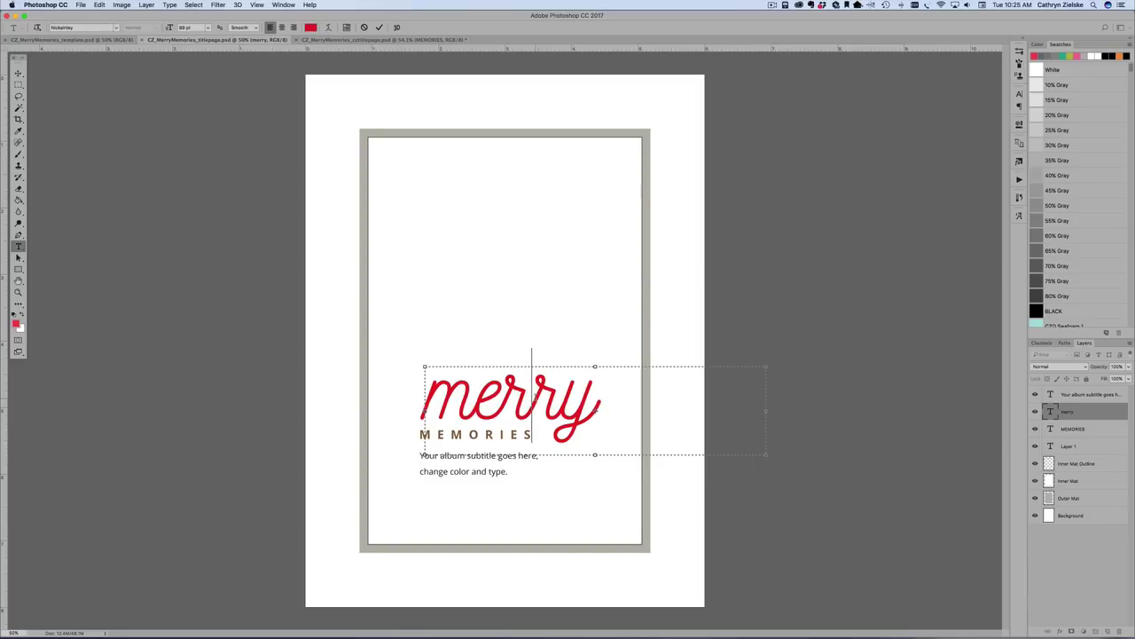
{"action": "left_click", "coordinate": [18, 73]}
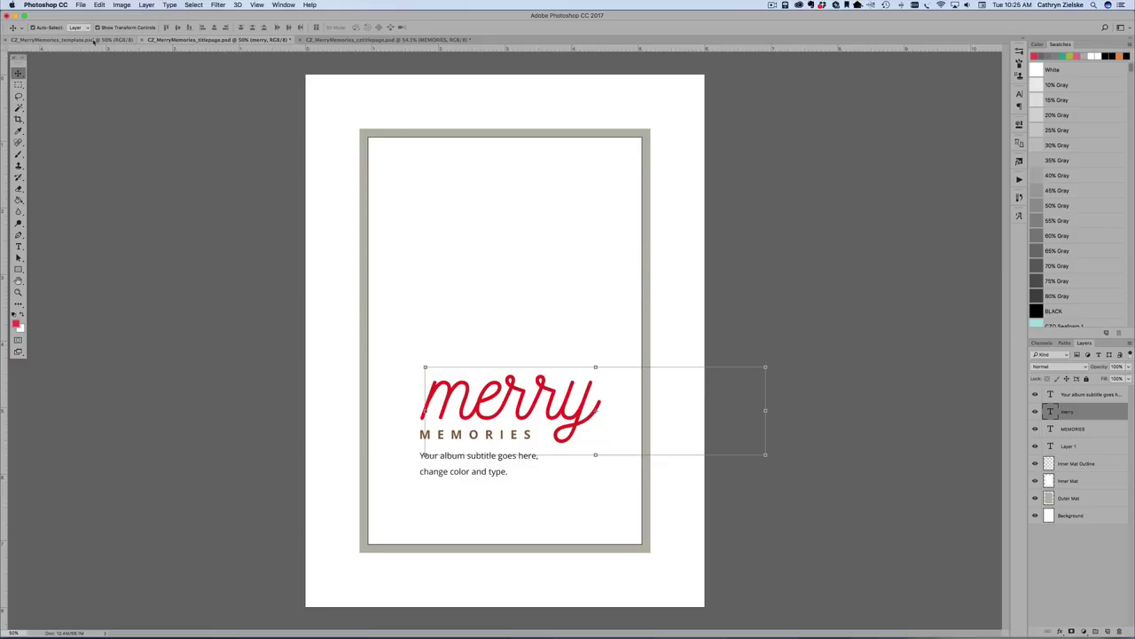
On cztitlepage, turn off the Outer Mat layer's visibility, then reselect the Merry Art layer.
{"action": "left_click", "coordinate": [345, 40]}
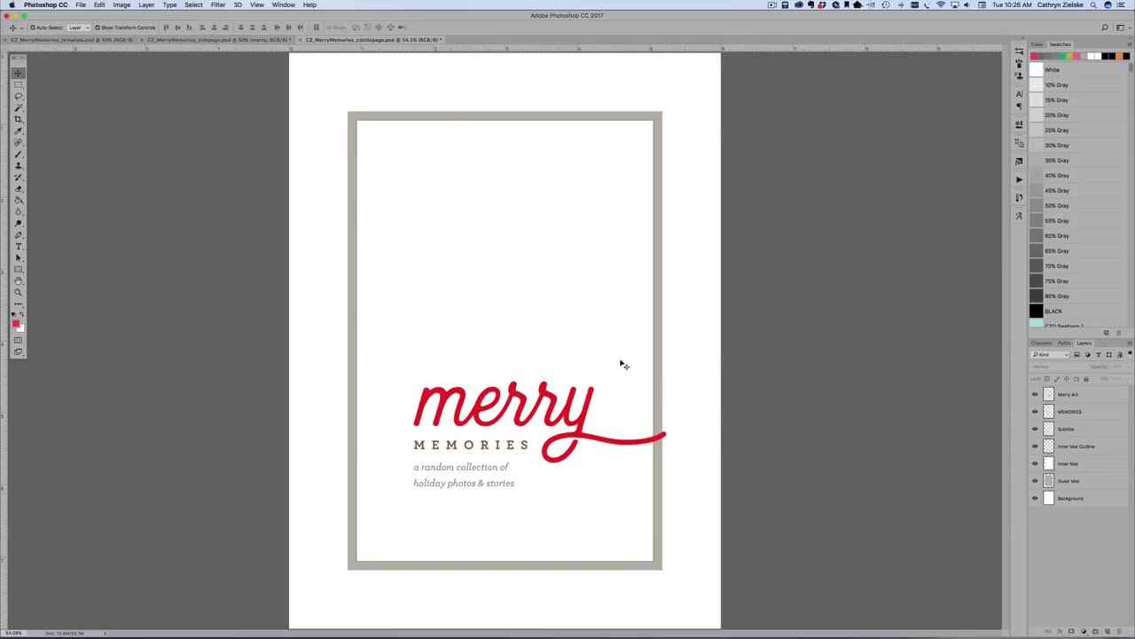
{"action": "left_click", "coordinate": [549, 397]}
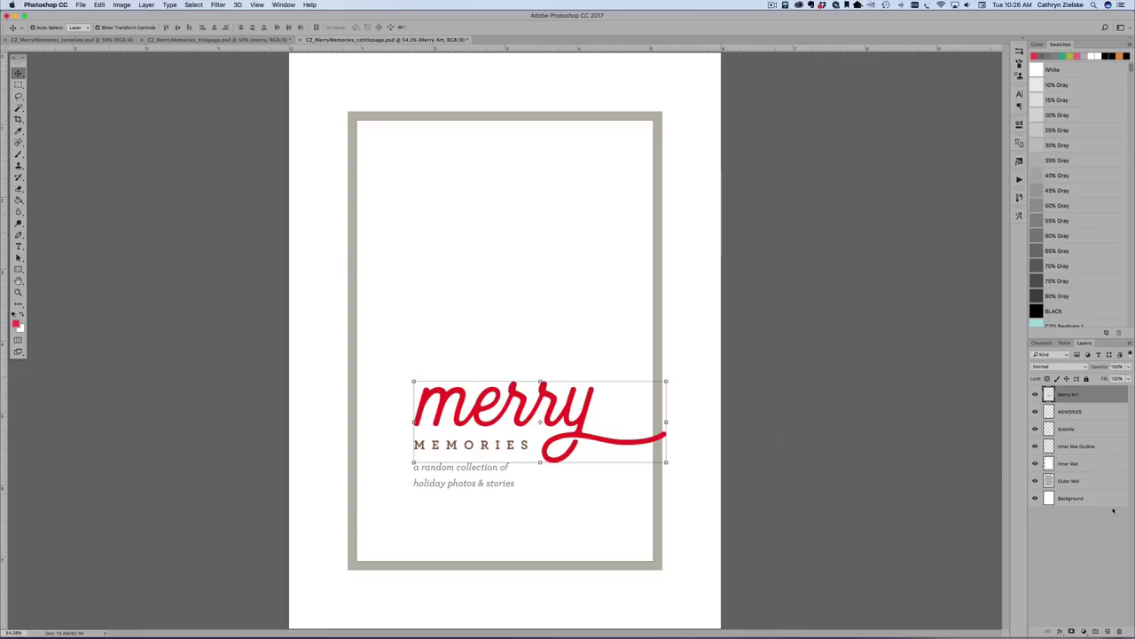
{"action": "left_click", "coordinate": [1064, 482]}
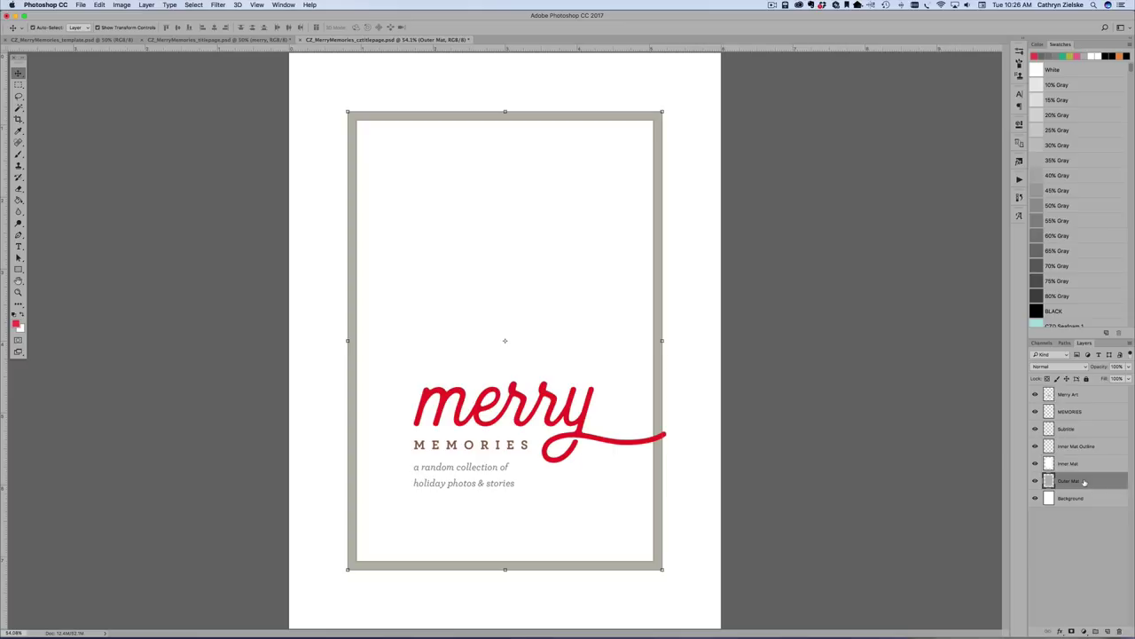
{"action": "left_click", "coordinate": [1035, 481]}
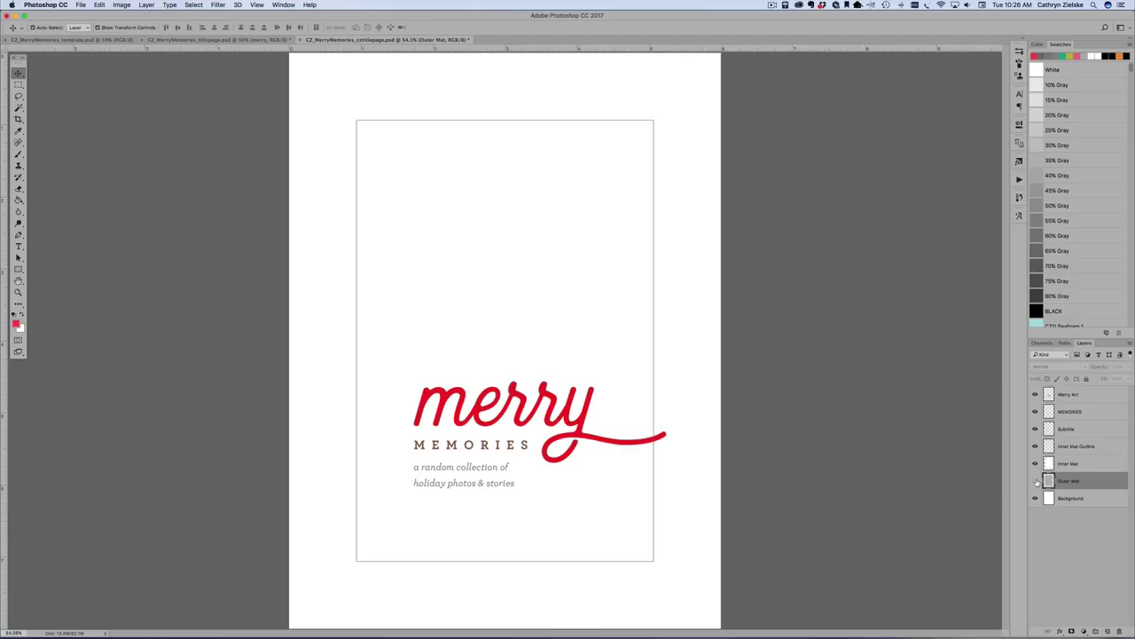
{"action": "left_click", "coordinate": [947, 466]}
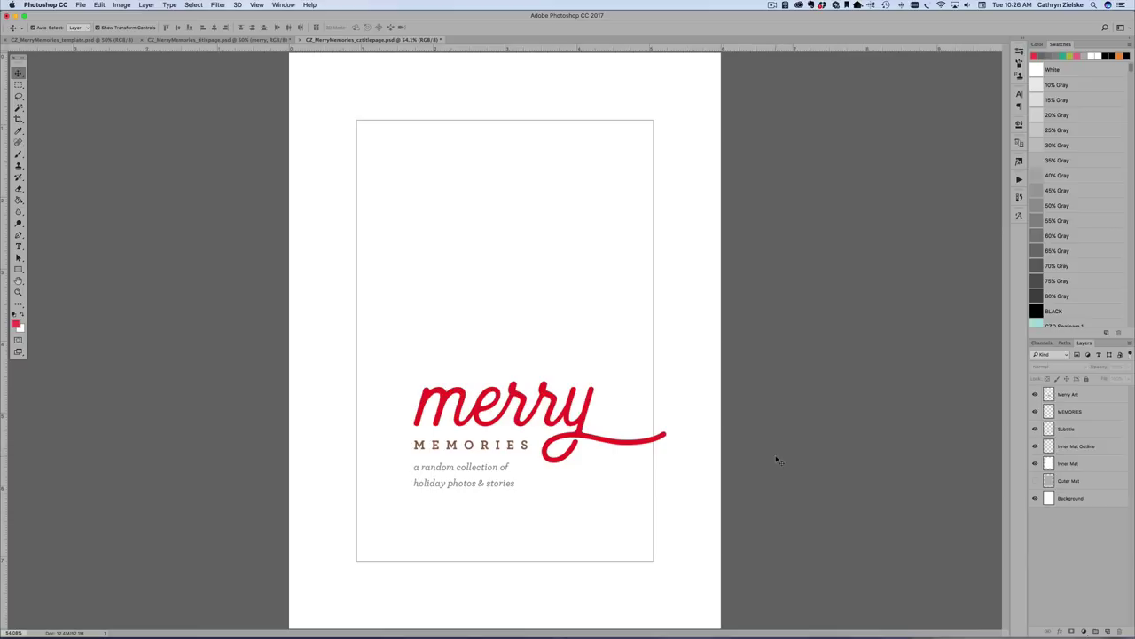
{"action": "left_click", "coordinate": [440, 395]}
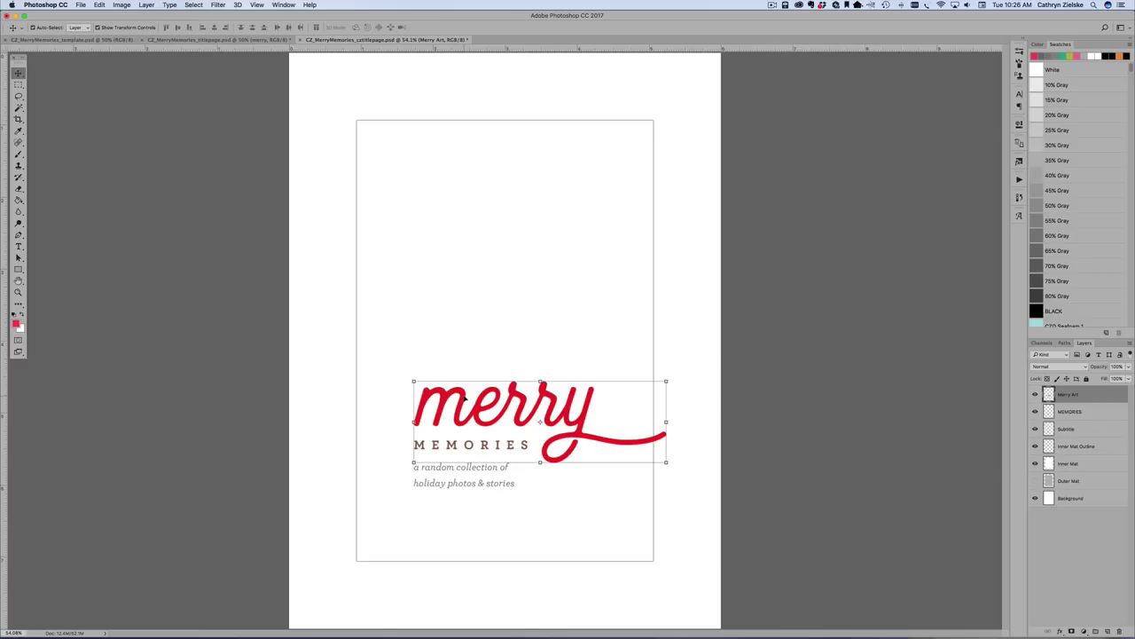
{"action": "left_click", "coordinate": [1071, 56]}
{"action": "left_click", "coordinate": [16, 325]}
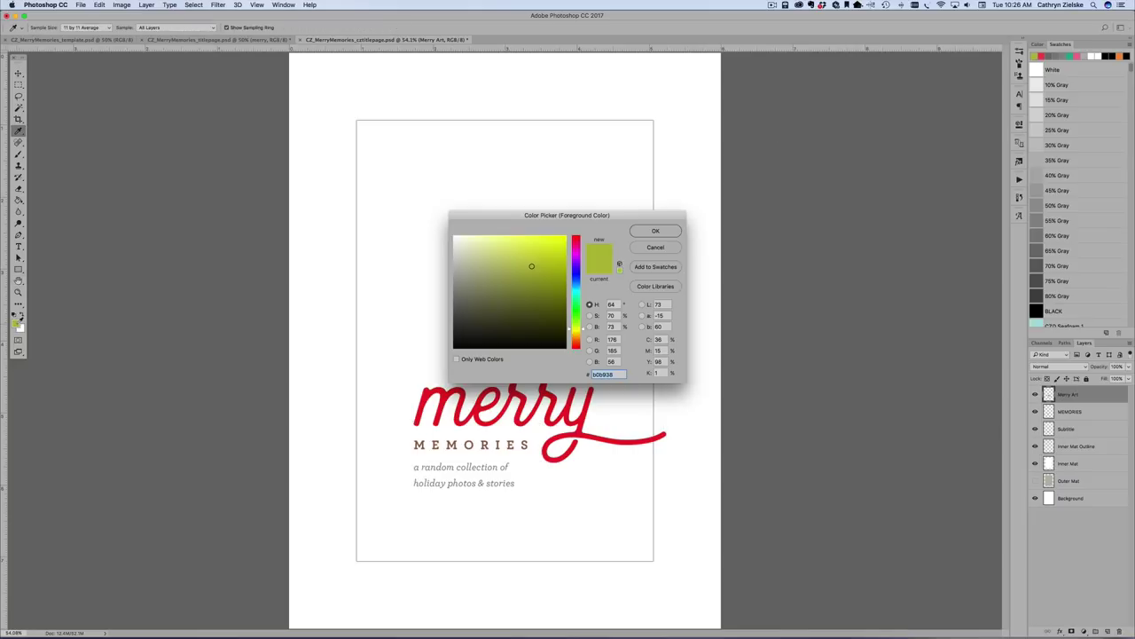
{"action": "left_click", "coordinate": [641, 231]}
{"action": "key", "text": "v"}
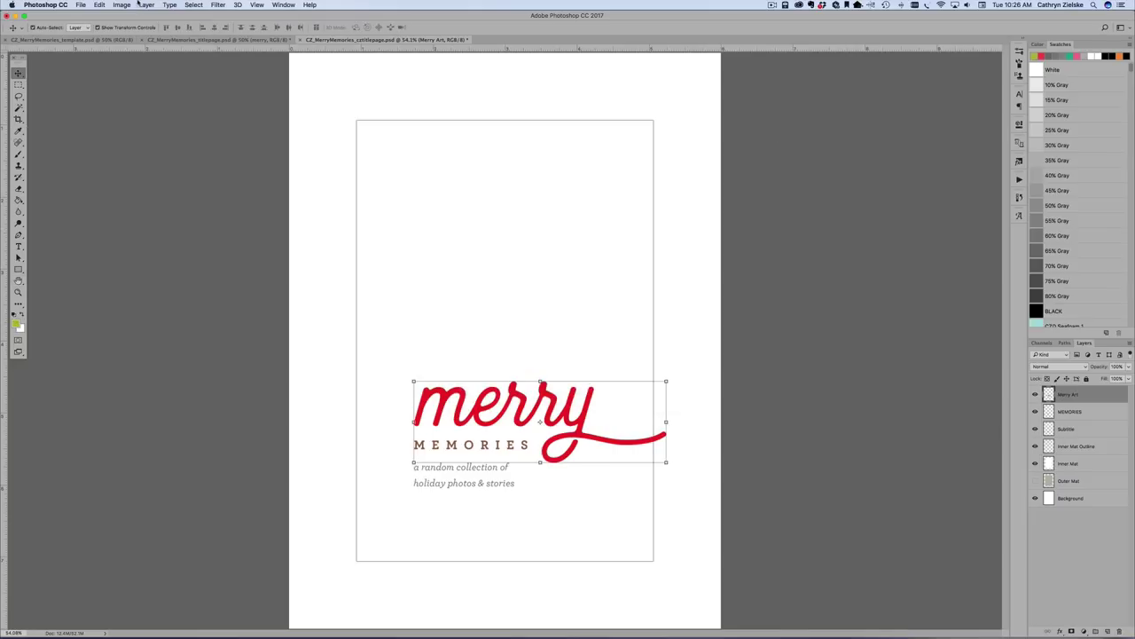
{"action": "left_click", "coordinate": [99, 5]}
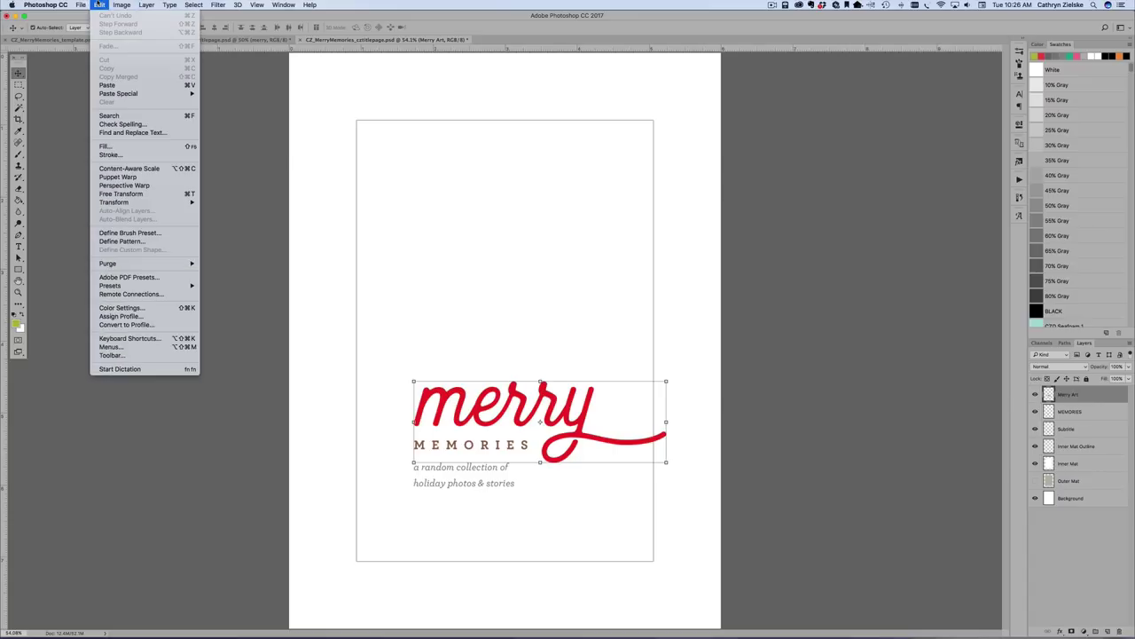
{"action": "left_click", "coordinate": [128, 149]}
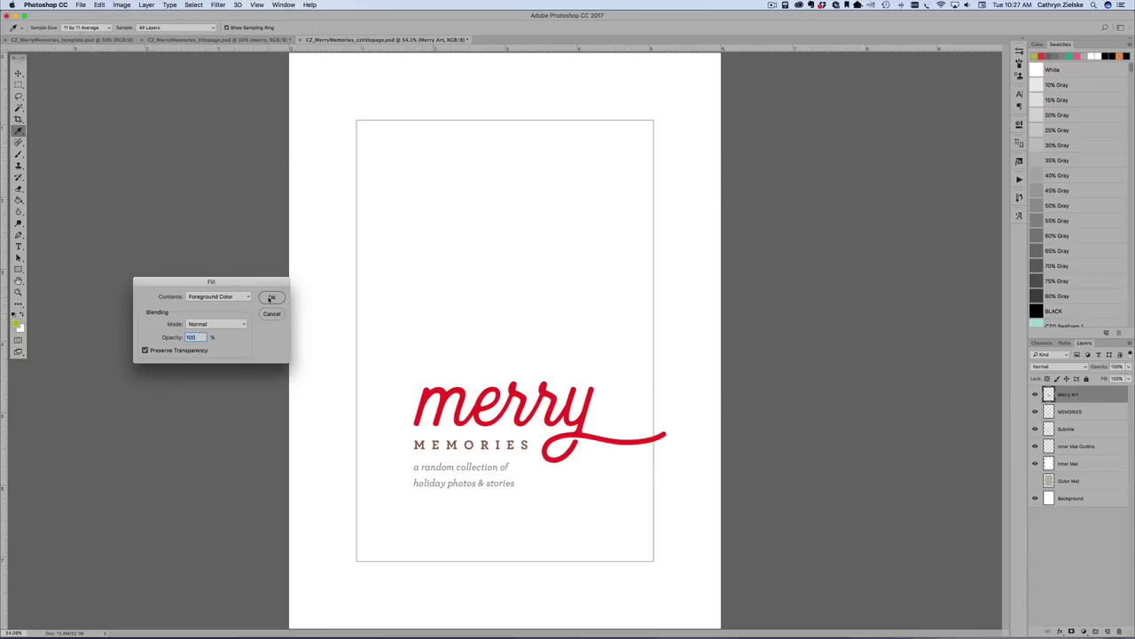
{"action": "left_click", "coordinate": [270, 298]}
{"action": "left_click", "coordinate": [214, 316]}
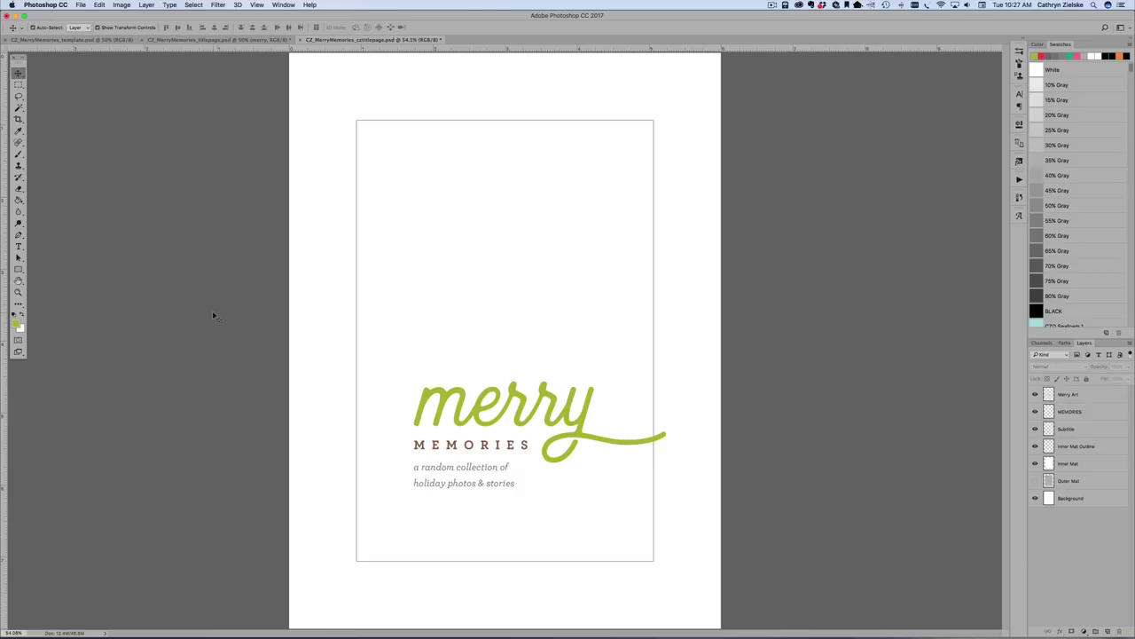
{"action": "key", "text": "super+z"}
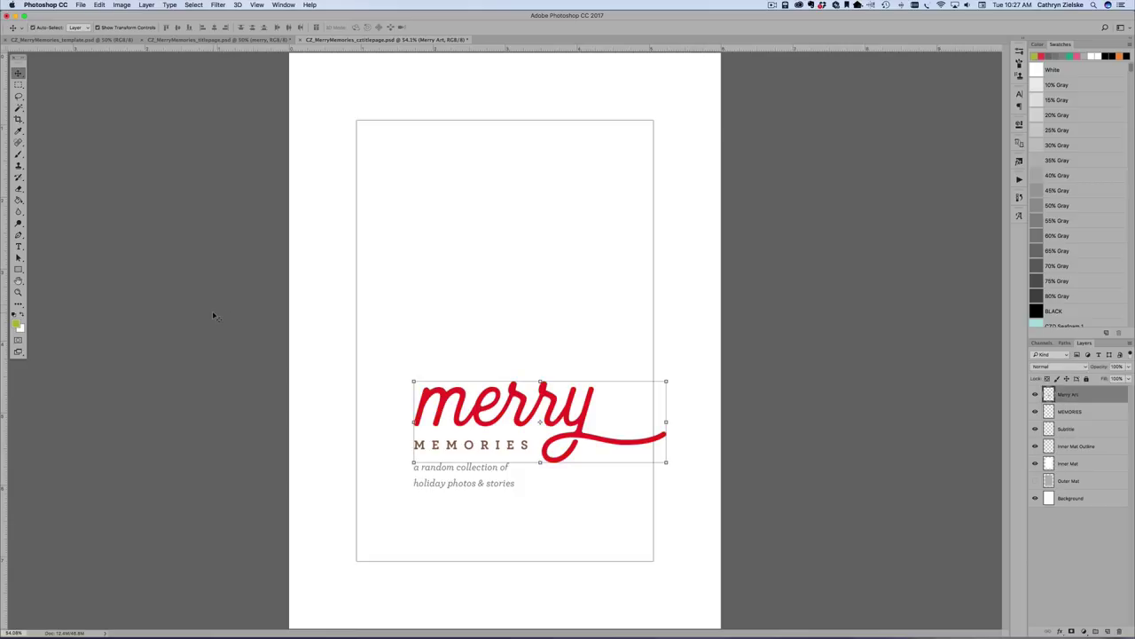
{"action": "left_click", "coordinate": [212, 311]}
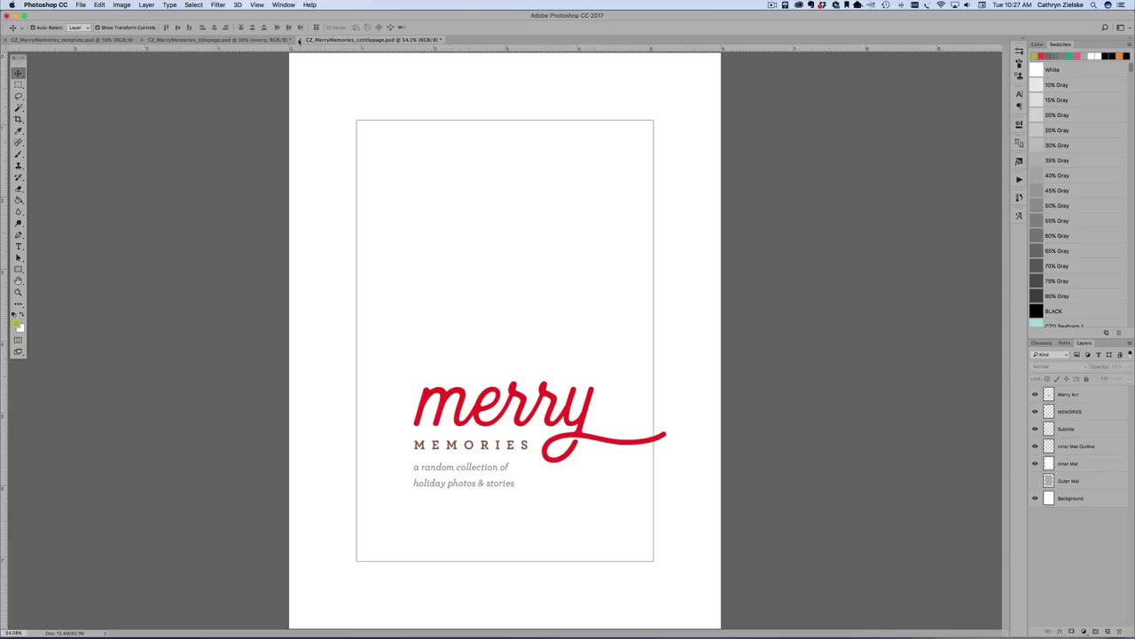
Close the cztitlepage document without saving.
{"action": "left_click", "coordinate": [300, 39]}
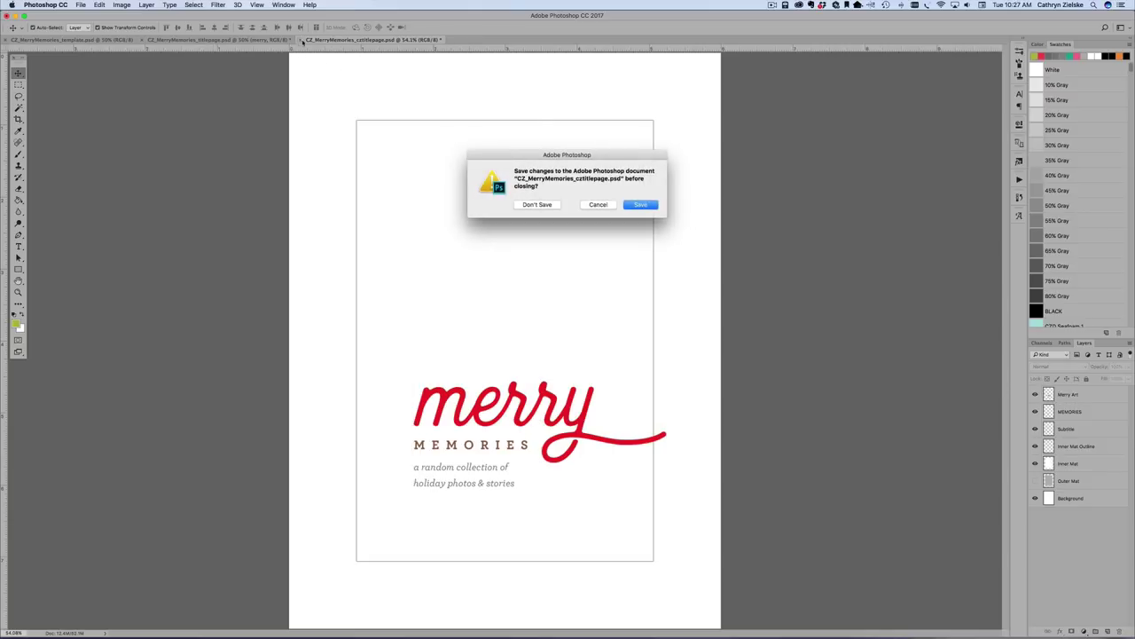
{"action": "left_click", "coordinate": [525, 204]}
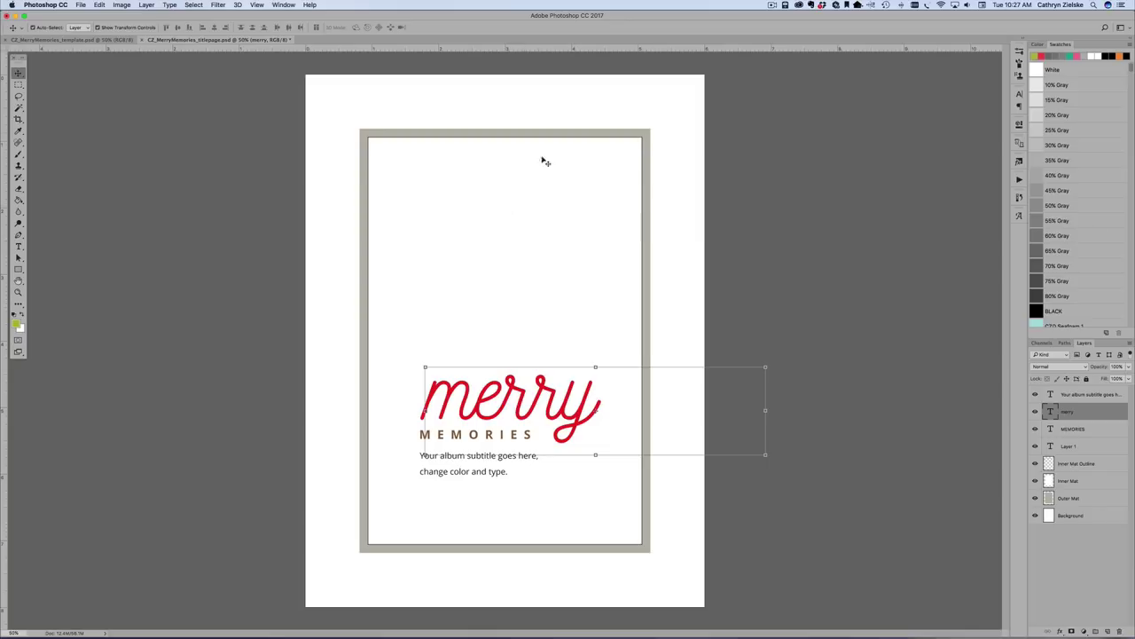
{"action": "left_click", "coordinate": [751, 271]}
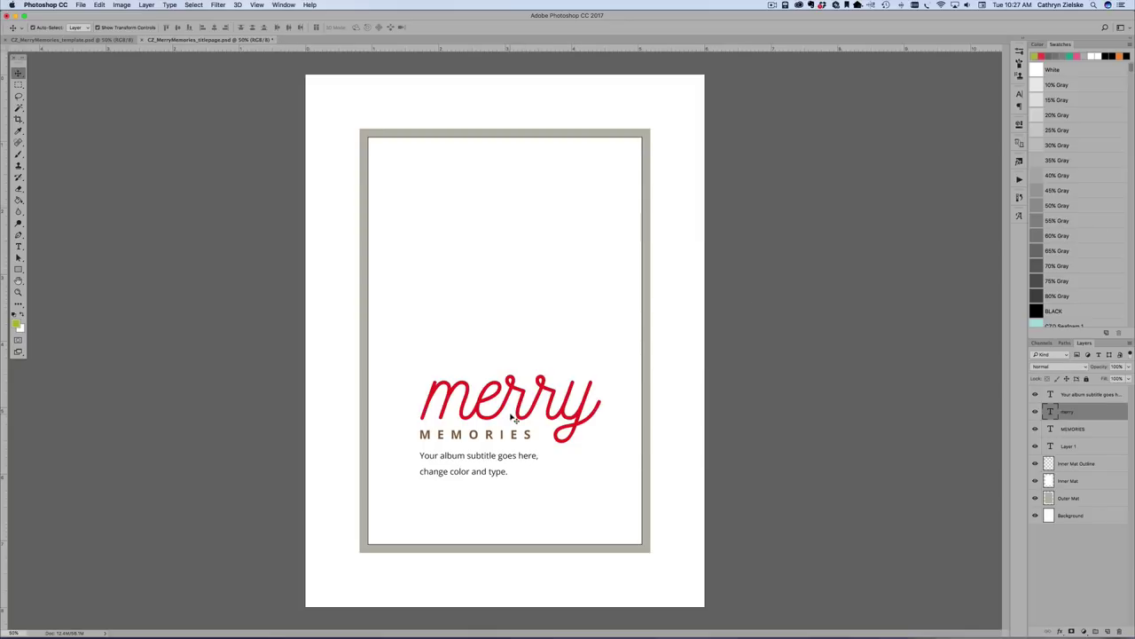
{"action": "left_click", "coordinate": [469, 456]}
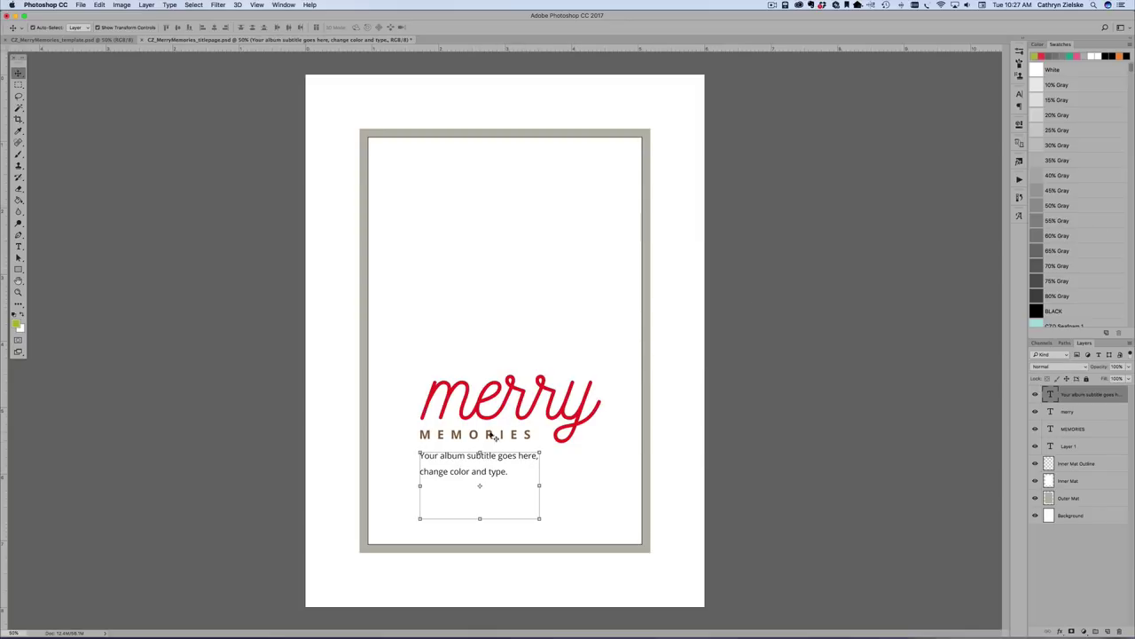
Toggle the Outer Mat layer off and on, then close titlepage without saving.
{"action": "left_click", "coordinate": [397, 132]}
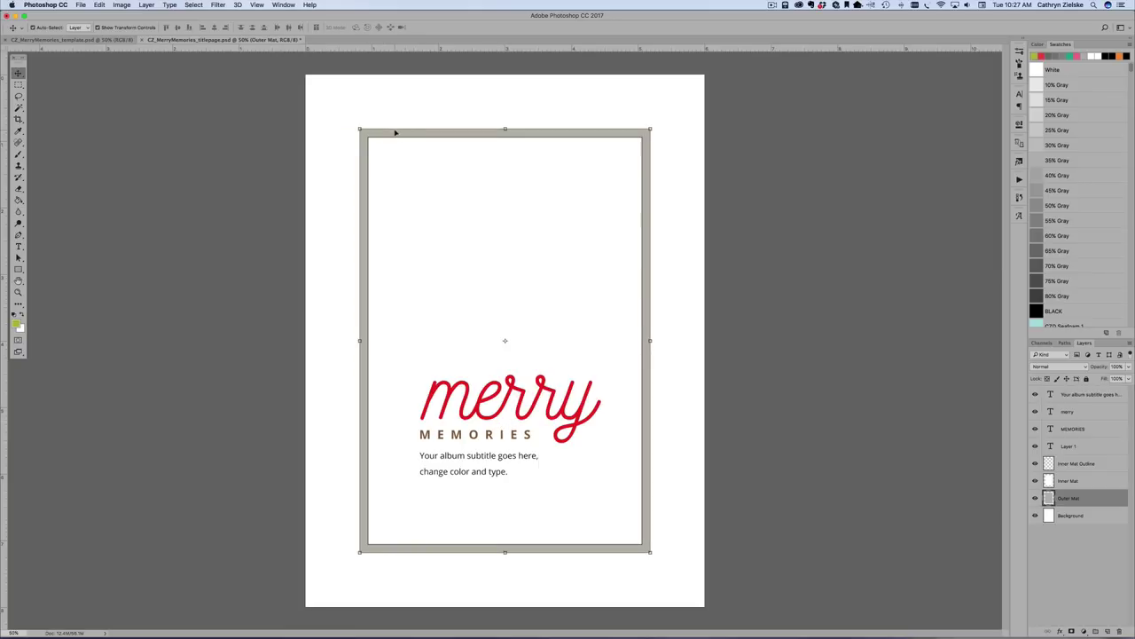
{"action": "left_click", "coordinate": [1035, 499]}
{"action": "left_click", "coordinate": [773, 484]}
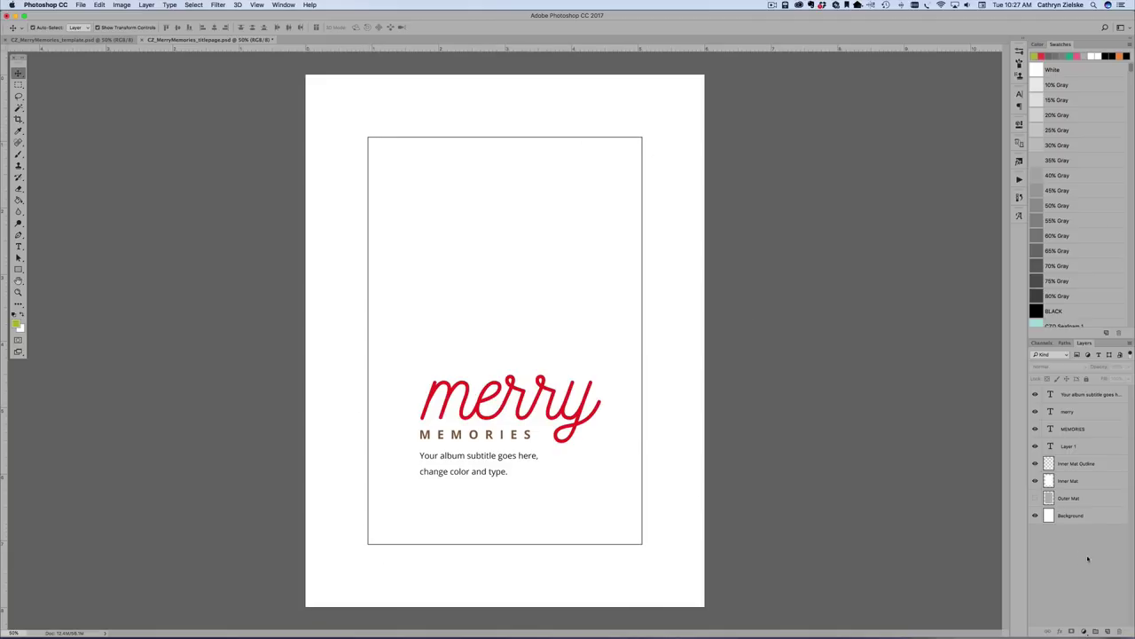
{"action": "left_click", "coordinate": [1035, 497]}
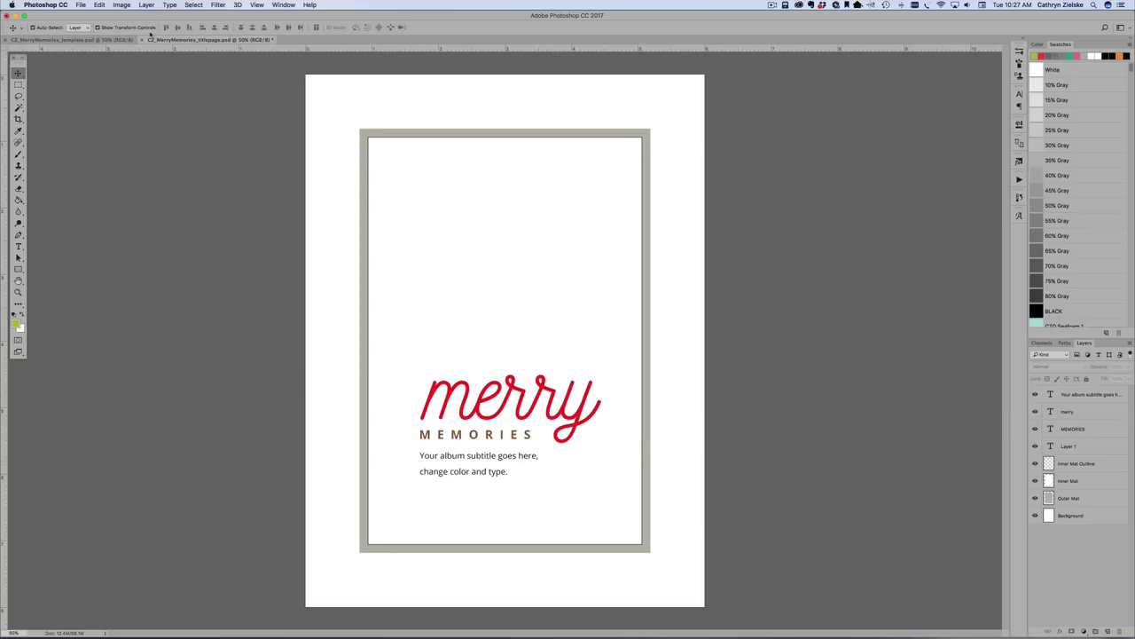
{"action": "left_click", "coordinate": [143, 39]}
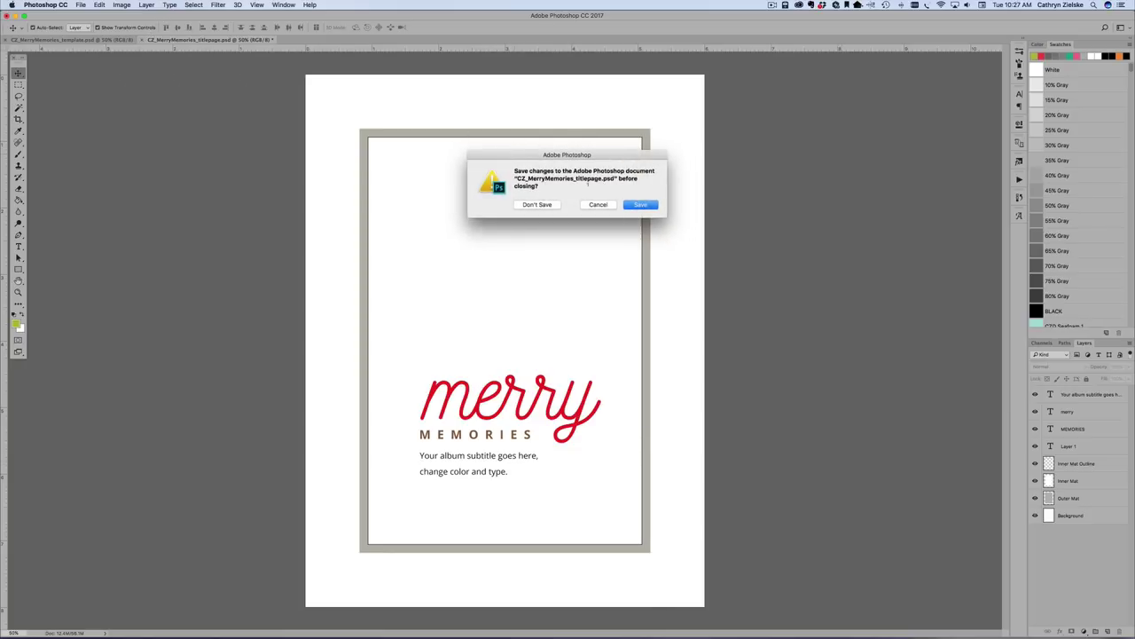
{"action": "left_click", "coordinate": [538, 205]}
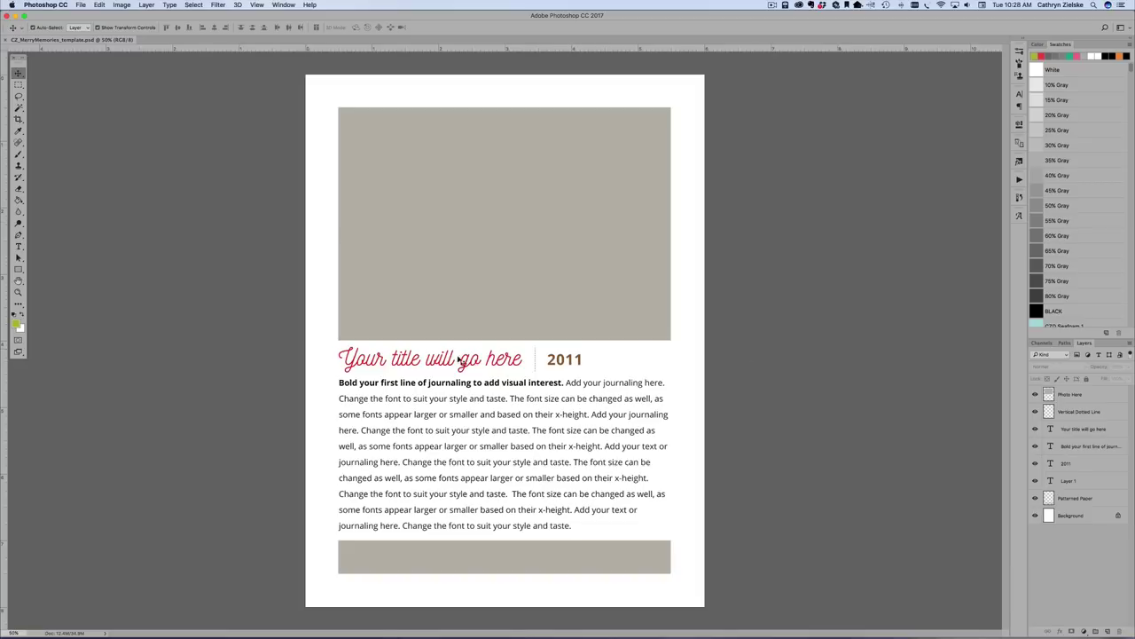
{"action": "left_click", "coordinate": [436, 366]}
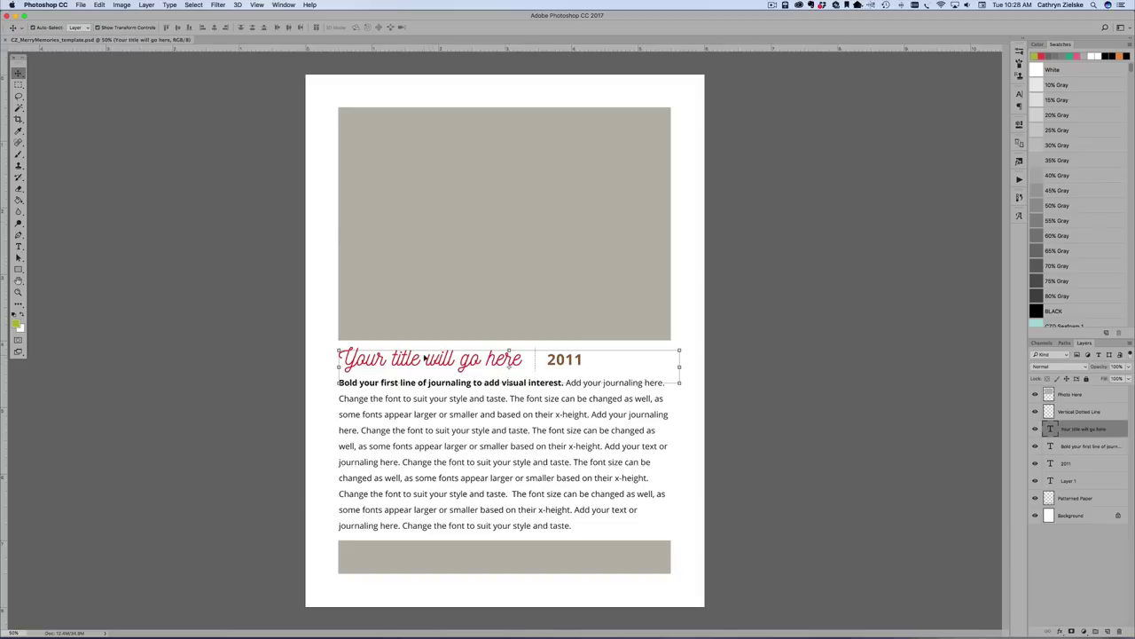
{"action": "left_click", "coordinate": [17, 246]}
{"action": "left_click", "coordinate": [54, 247]}
{"action": "double_click", "coordinate": [408, 358]}
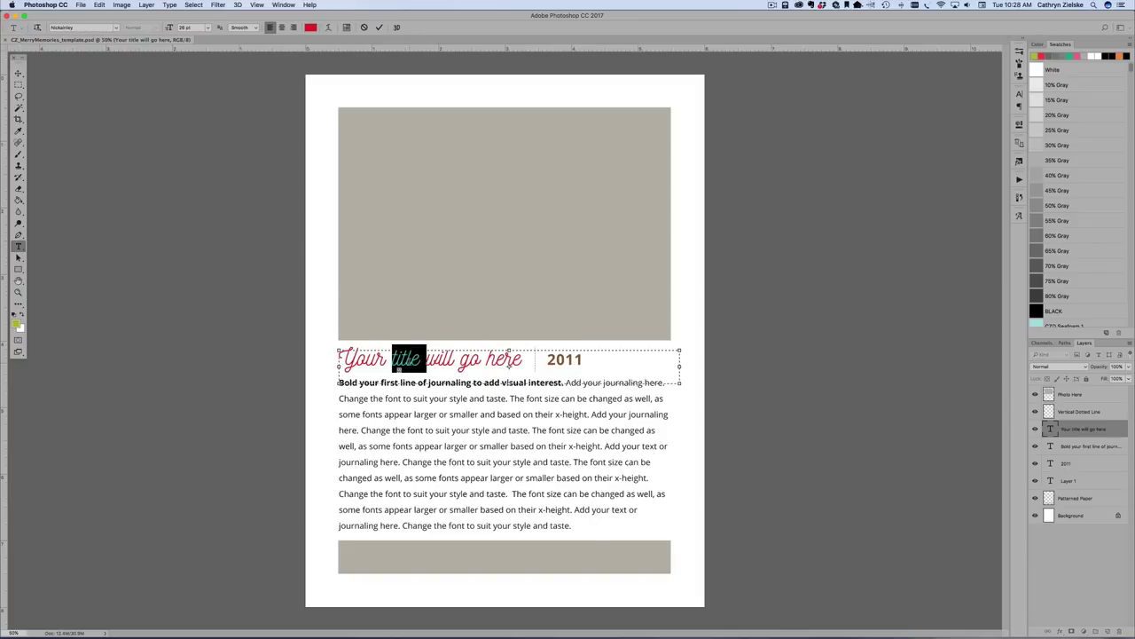
{"action": "triple_click", "coordinate": [399, 369]}
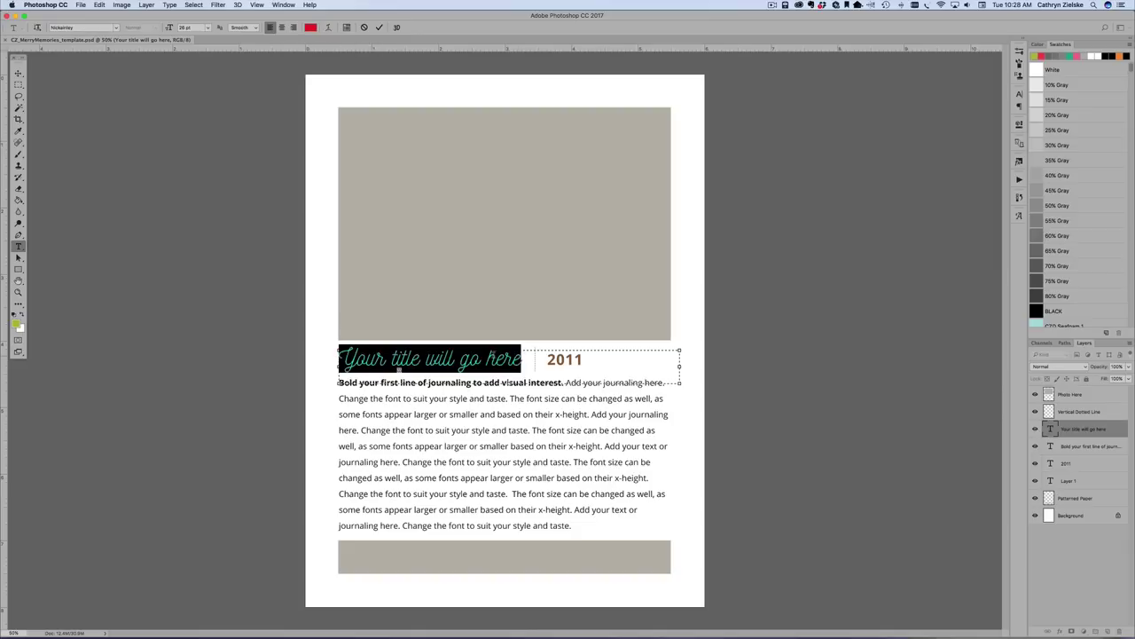
{"action": "left_click", "coordinate": [508, 364]}
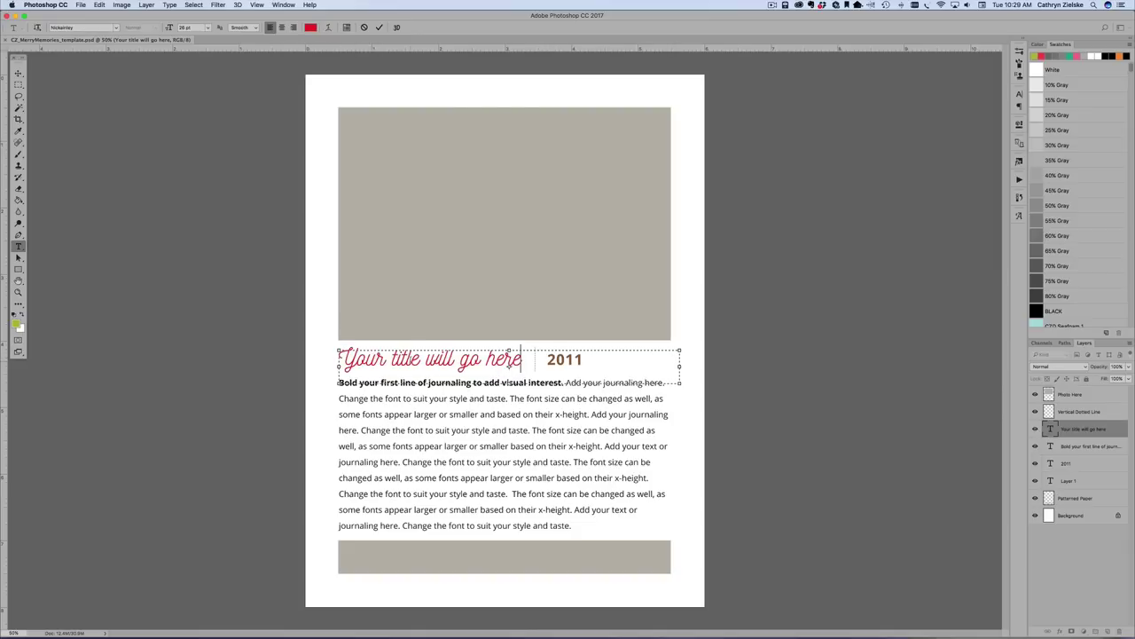
{"action": "key", "text": "super+Return"}
{"action": "left_click", "coordinate": [507, 461]}
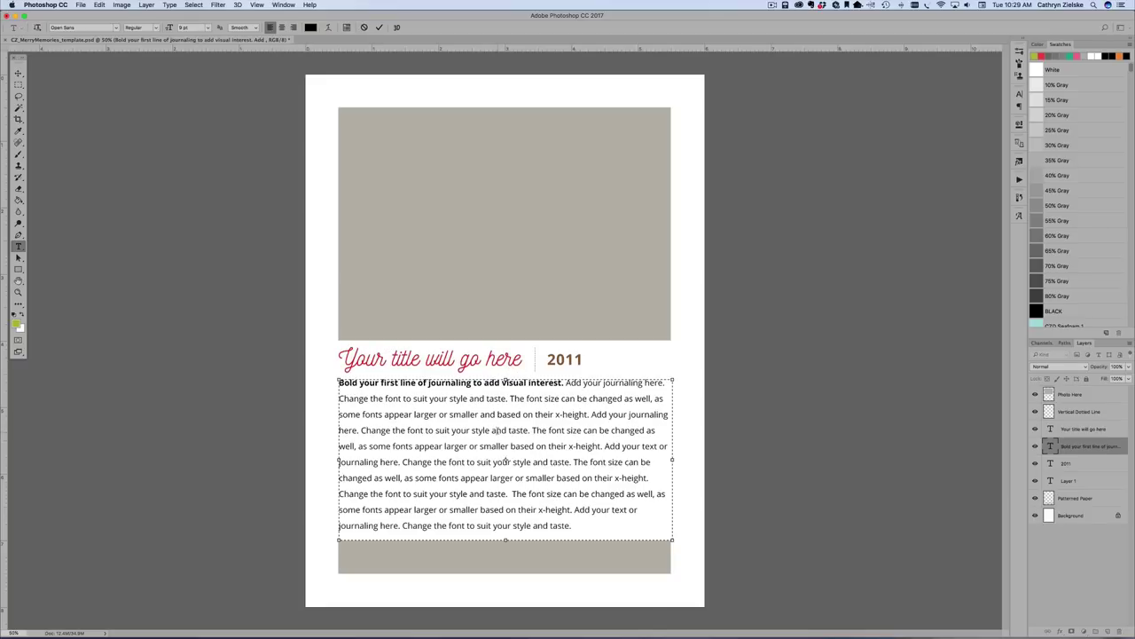
{"action": "triple_click", "coordinate": [496, 429]}
{"action": "left_click", "coordinate": [497, 429]}
{"action": "left_click_drag", "start_coordinate": [343, 382], "coordinate": [562, 494]}
{"action": "key", "text": "shift+ctrl+End"}
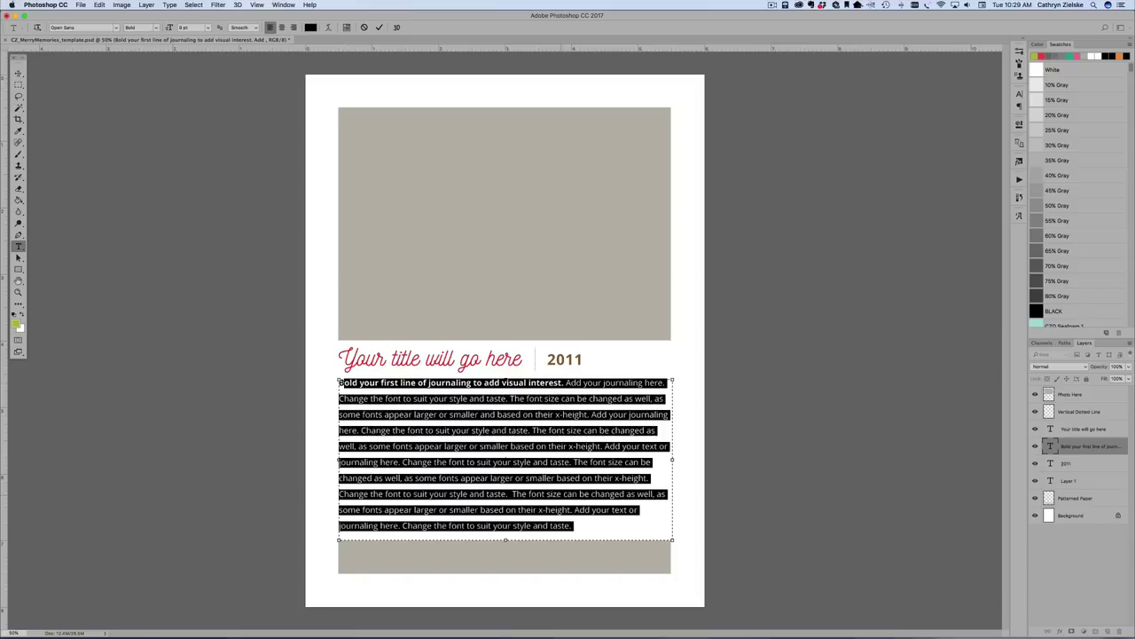
{"action": "key", "text": "Escape"}
{"action": "key", "text": "v"}
{"action": "left_click", "coordinate": [461, 139]}
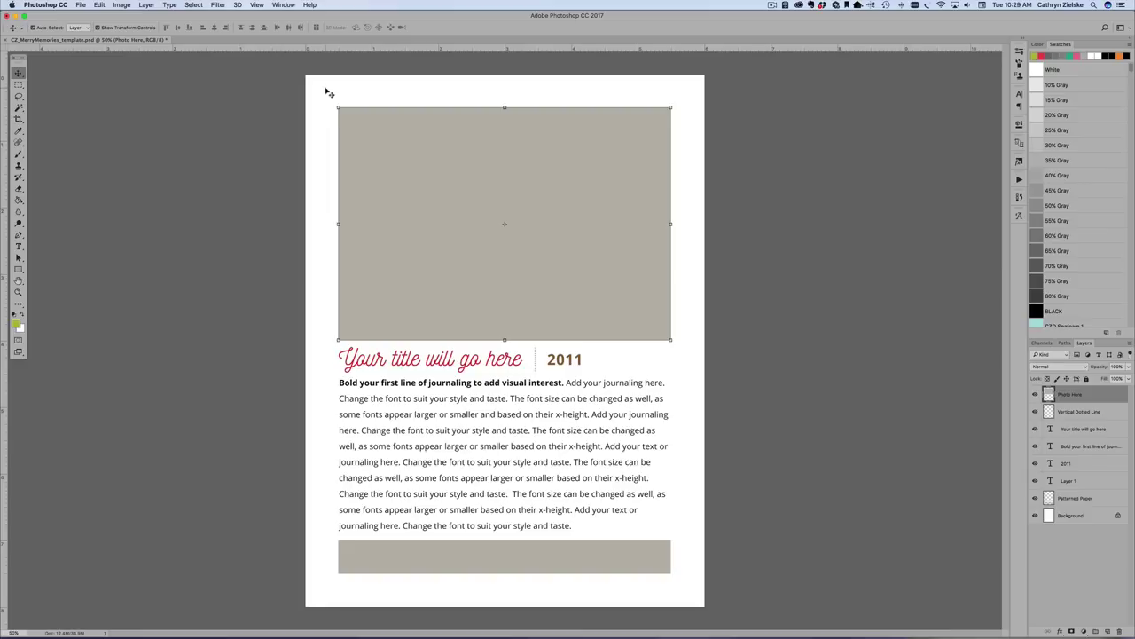
{"action": "left_click", "coordinate": [404, 567]}
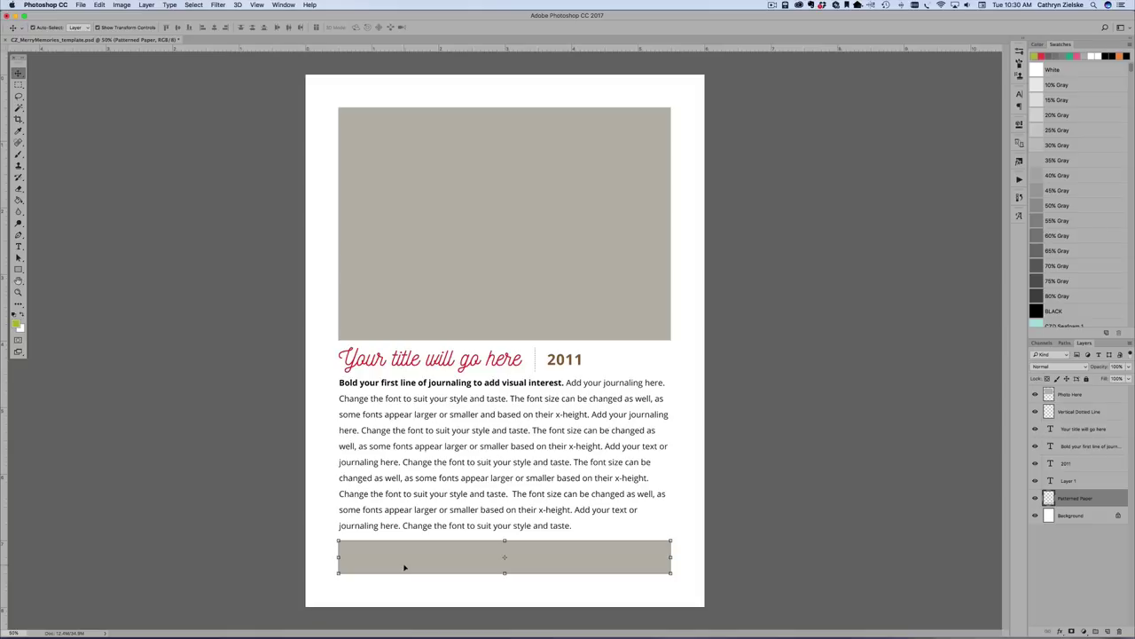
{"action": "left_click", "coordinate": [570, 504]}
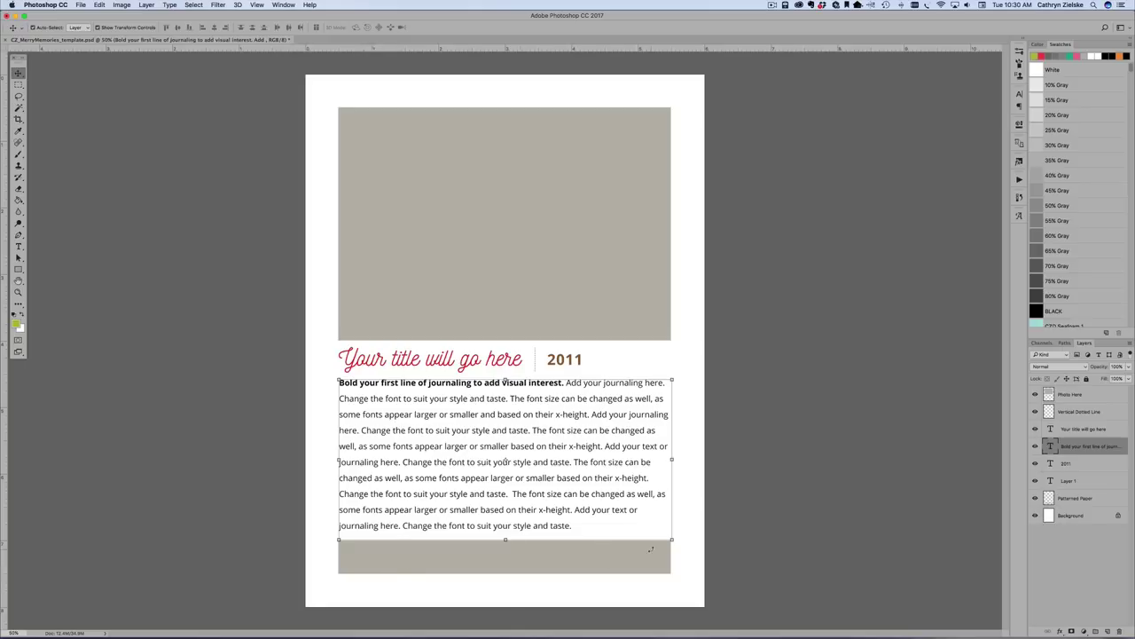
{"action": "left_click", "coordinate": [754, 447]}
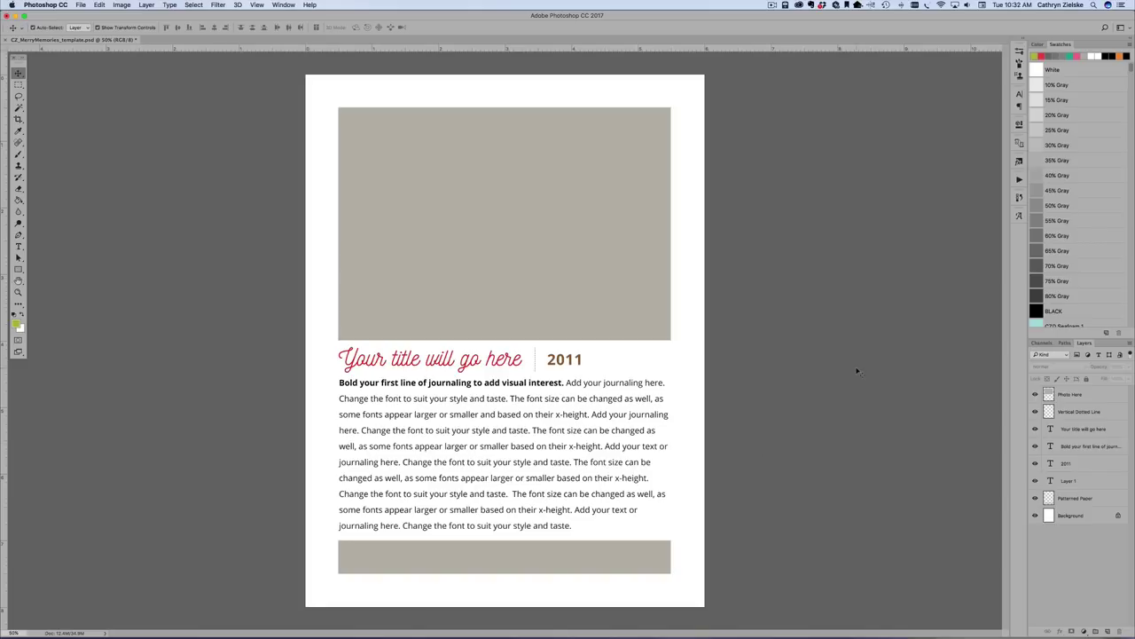
{"action": "left_click", "coordinate": [548, 172]}
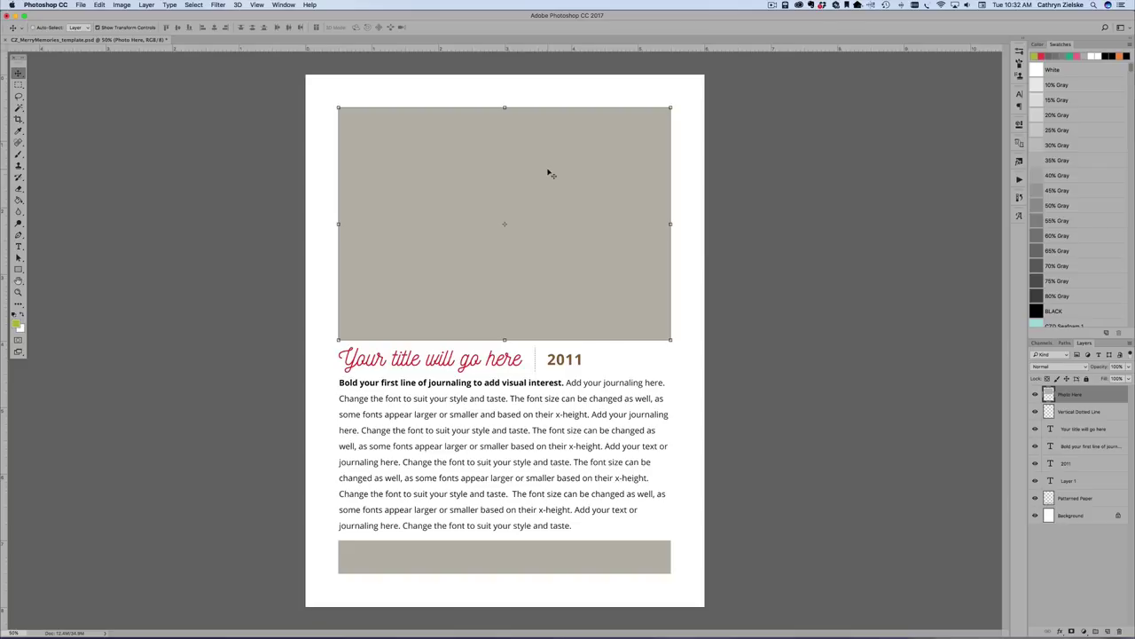
Open 07_2007.jpg from the CZ_MerryMemoriesAlbum 'Photos for my album' folder.
{"action": "key", "text": "super+o"}
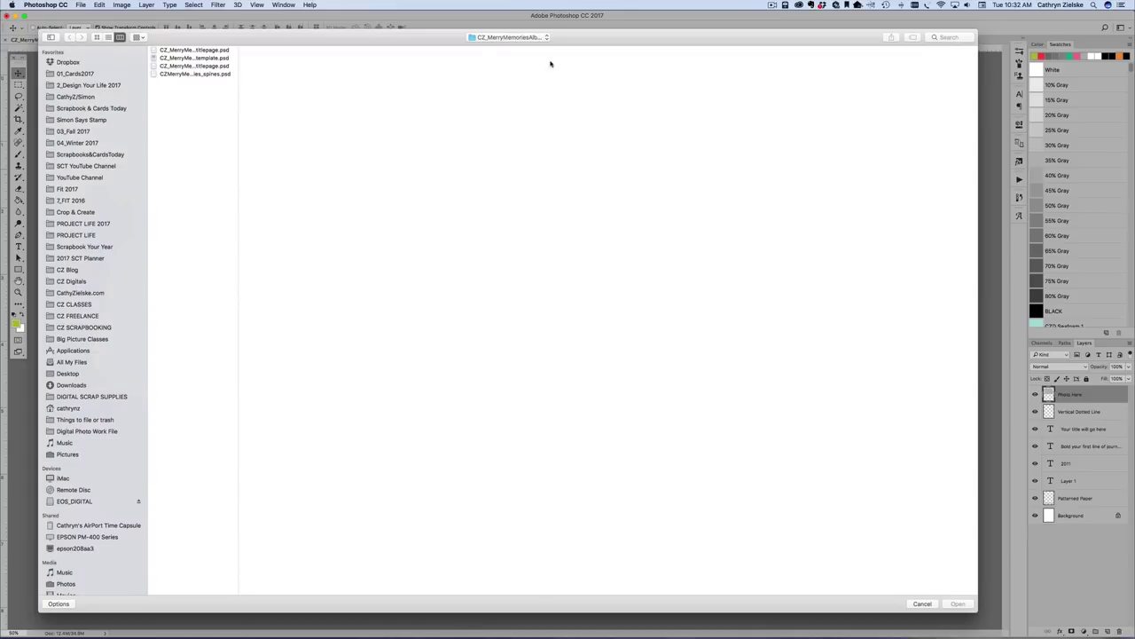
{"action": "left_click", "coordinate": [482, 41]}
{"action": "left_click", "coordinate": [484, 49]}
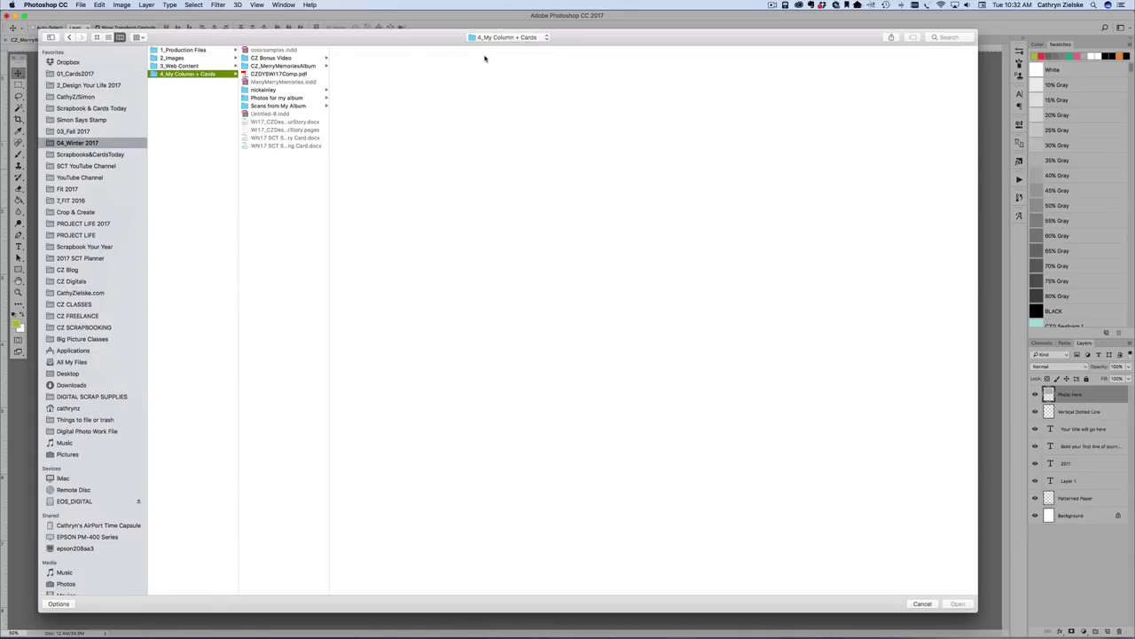
{"action": "left_click", "coordinate": [298, 67]}
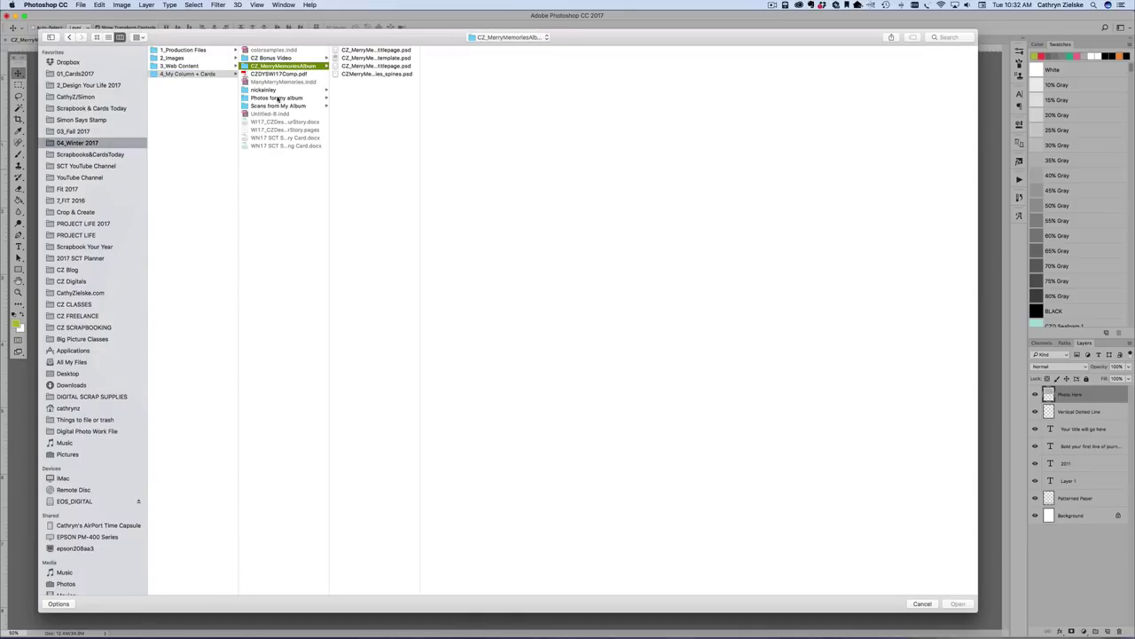
{"action": "left_click", "coordinate": [275, 98]}
{"action": "left_click", "coordinate": [359, 107]}
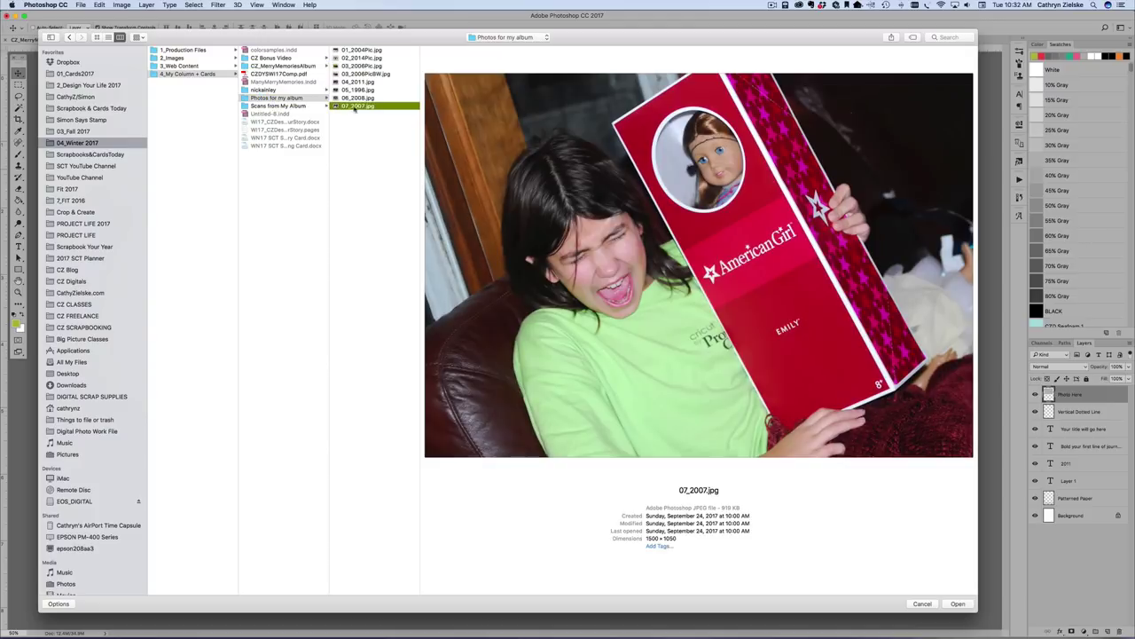
{"action": "left_click", "coordinate": [959, 604]}
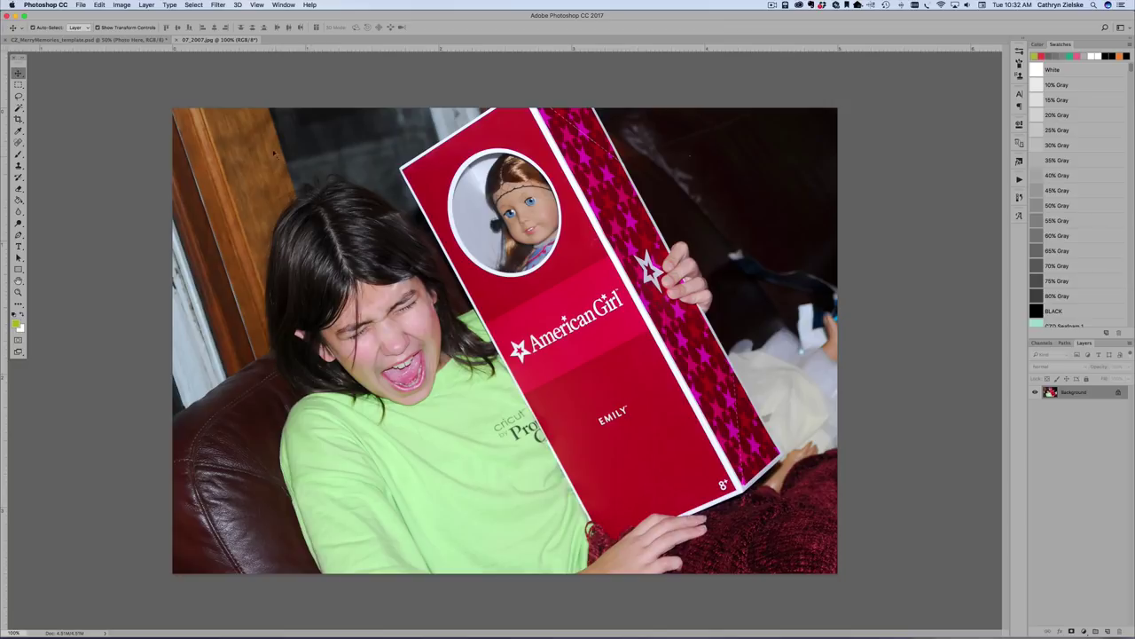
Drag the photo onto the template over the Photo Here placeholder.
{"action": "left_click", "coordinate": [149, 41]}
{"action": "left_click_drag", "start_coordinate": [225, 142], "coordinate": [608, 190]}
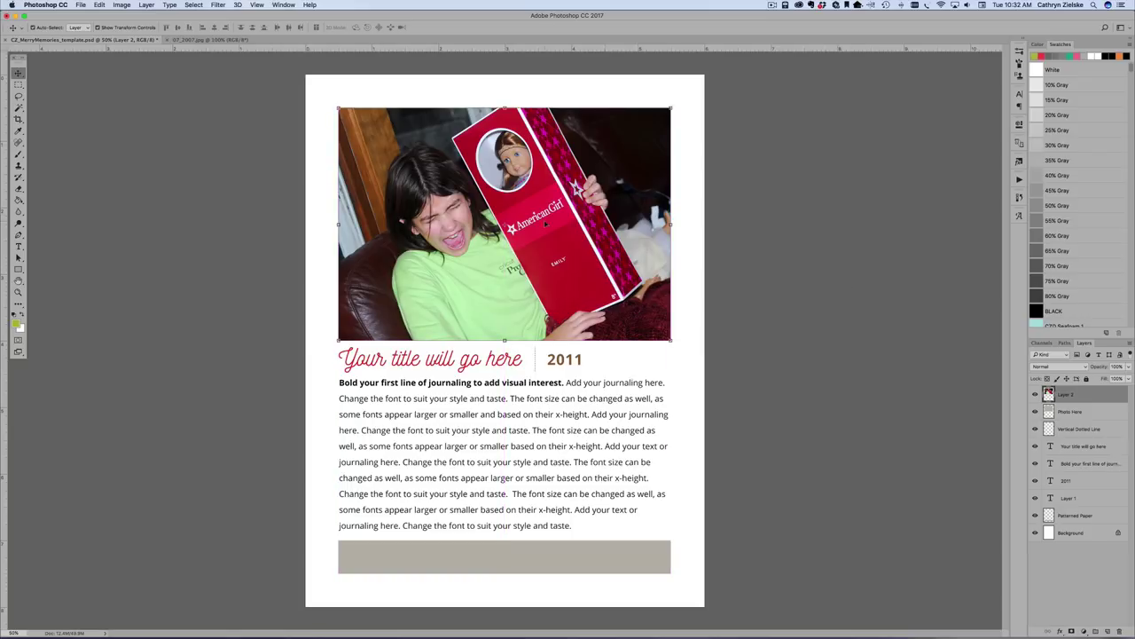
{"action": "left_click", "coordinate": [796, 261]}
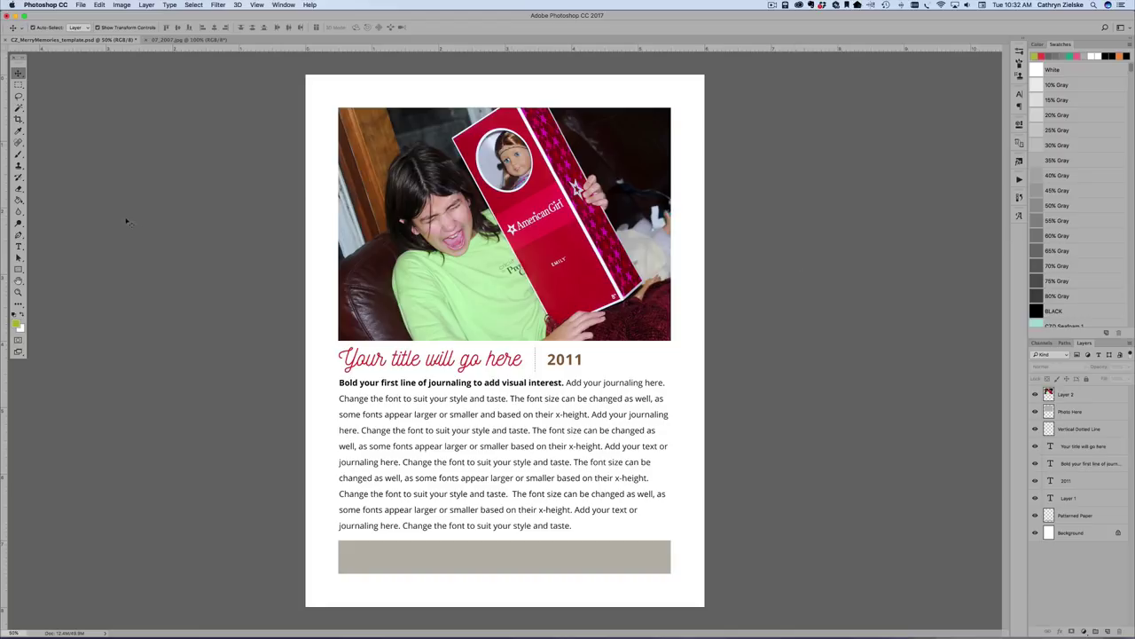
Set the placeholder title's font to Heritage.
{"action": "left_click", "coordinate": [18, 246]}
{"action": "left_click", "coordinate": [64, 245]}
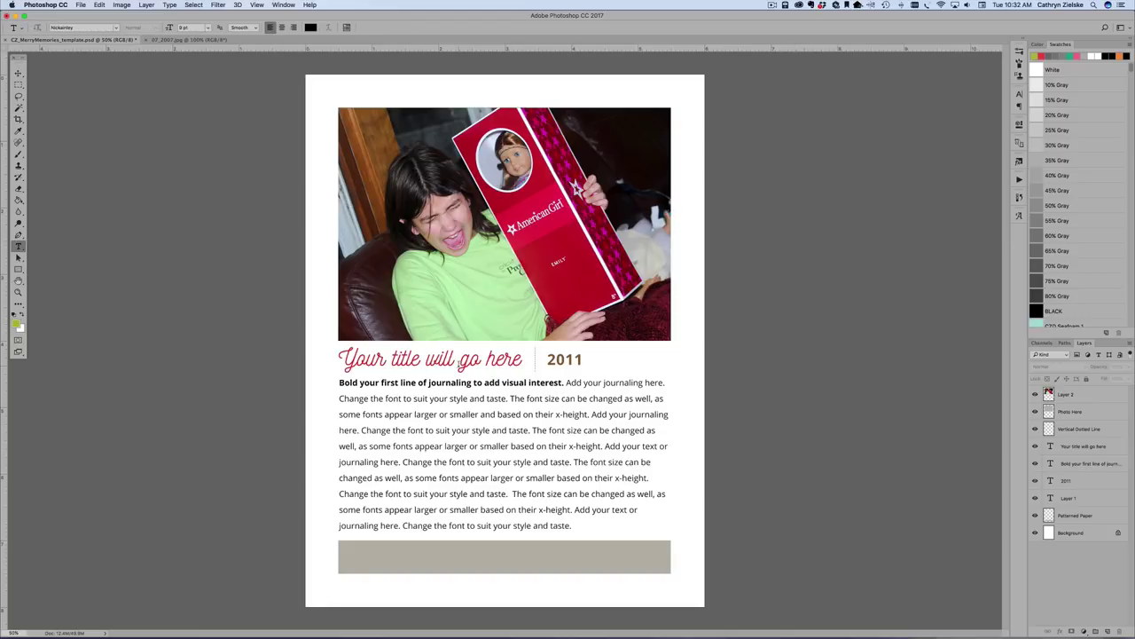
{"action": "double_click", "coordinate": [442, 358]}
{"action": "left_click", "coordinate": [523, 358]}
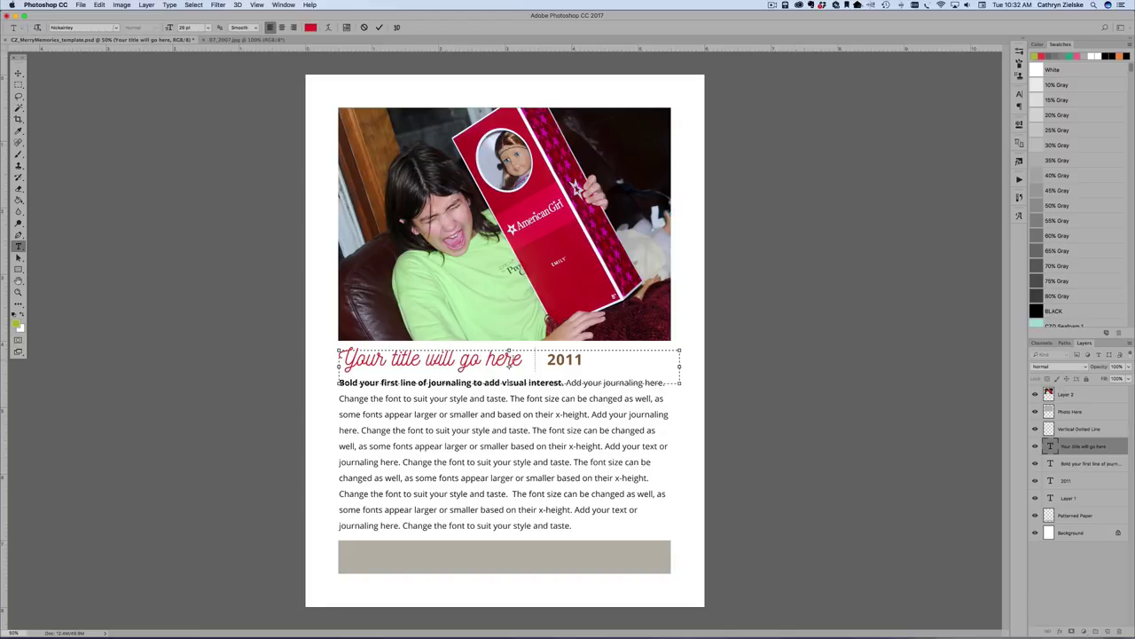
{"action": "left_click_drag", "start_coordinate": [523, 358], "coordinate": [280, 354]}
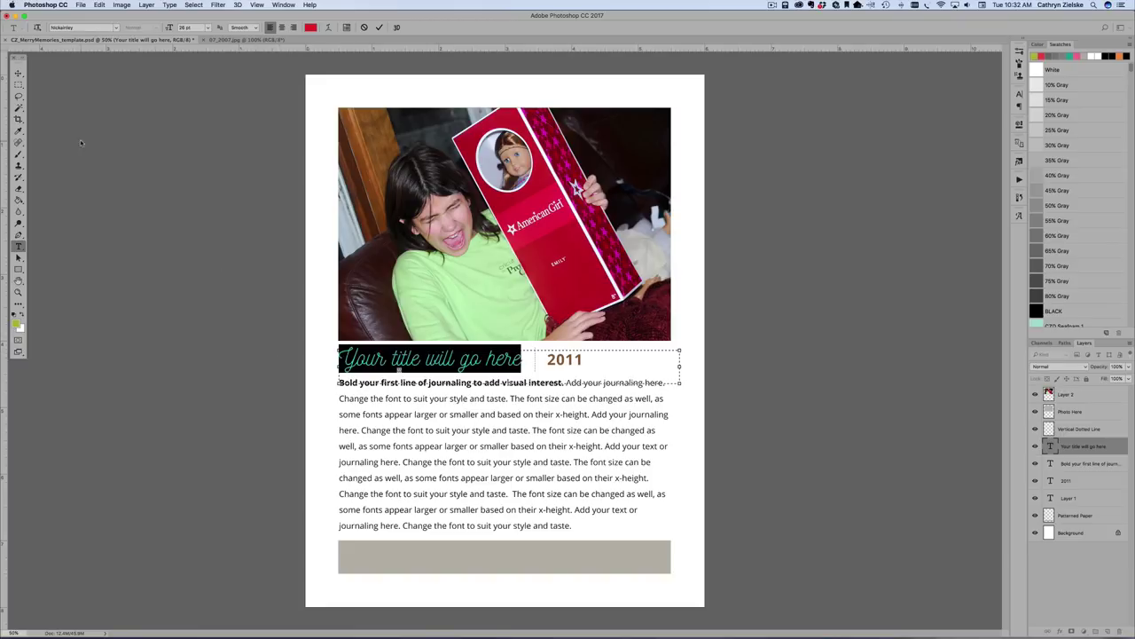
{"action": "left_click", "coordinate": [84, 28]}
{"action": "type", "text": "Heritage"}
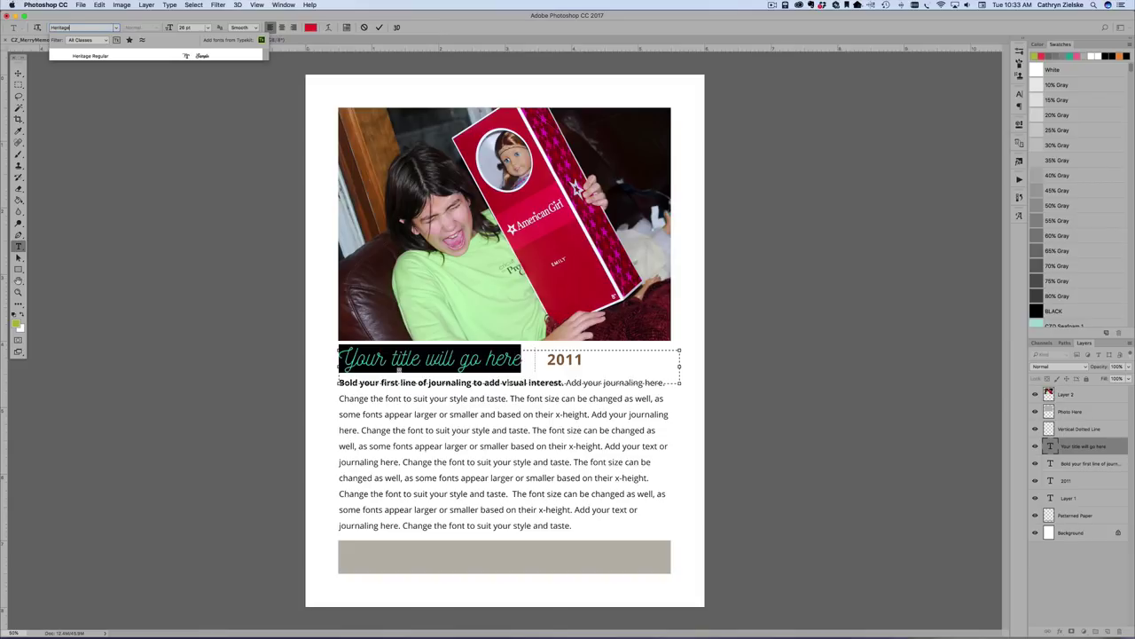
{"action": "key", "text": "Return"}
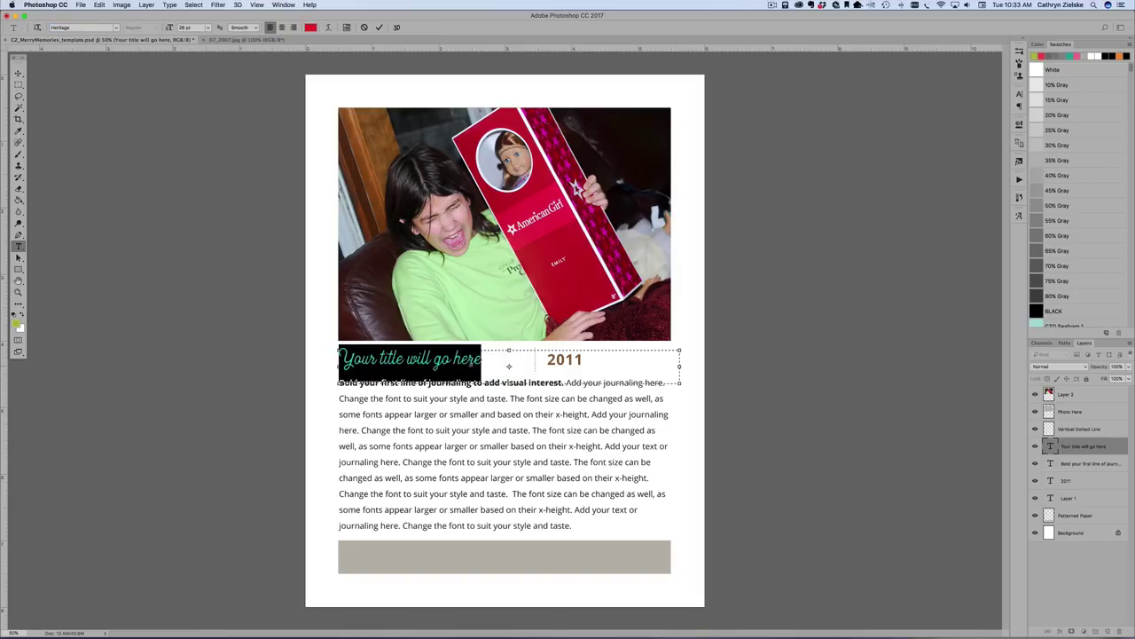
Replace the title text with 'All hail the screaming years' and commit it.
{"action": "left_click_drag", "start_coordinate": [480, 359], "coordinate": [323, 356]}
{"action": "type", "text": "All h"}
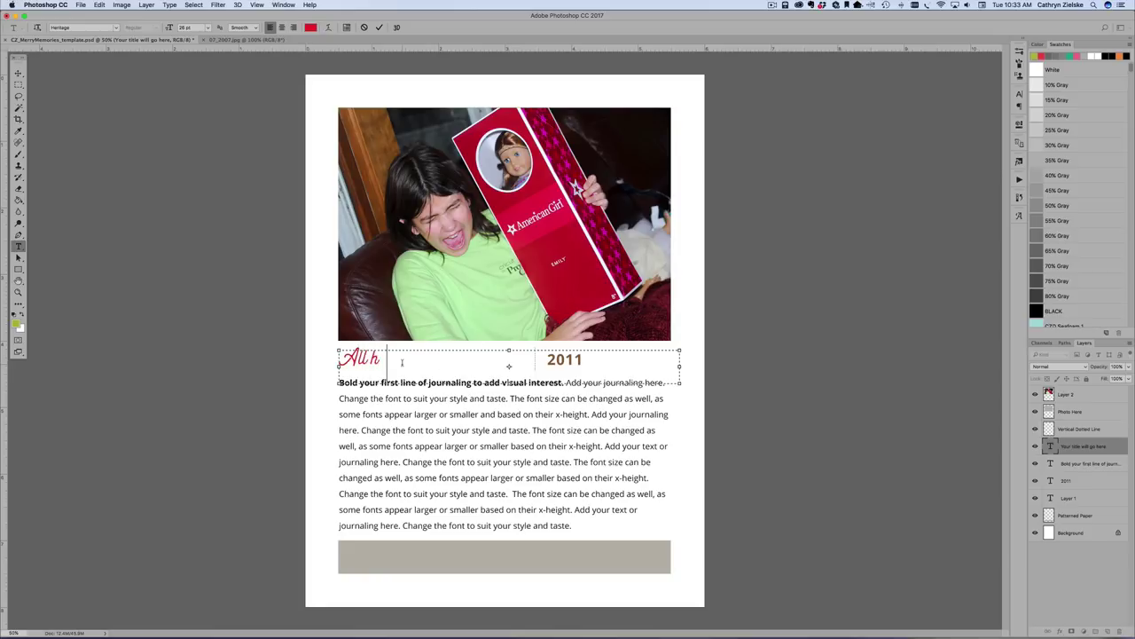
{"action": "type", "text": "ail the screaming years"}
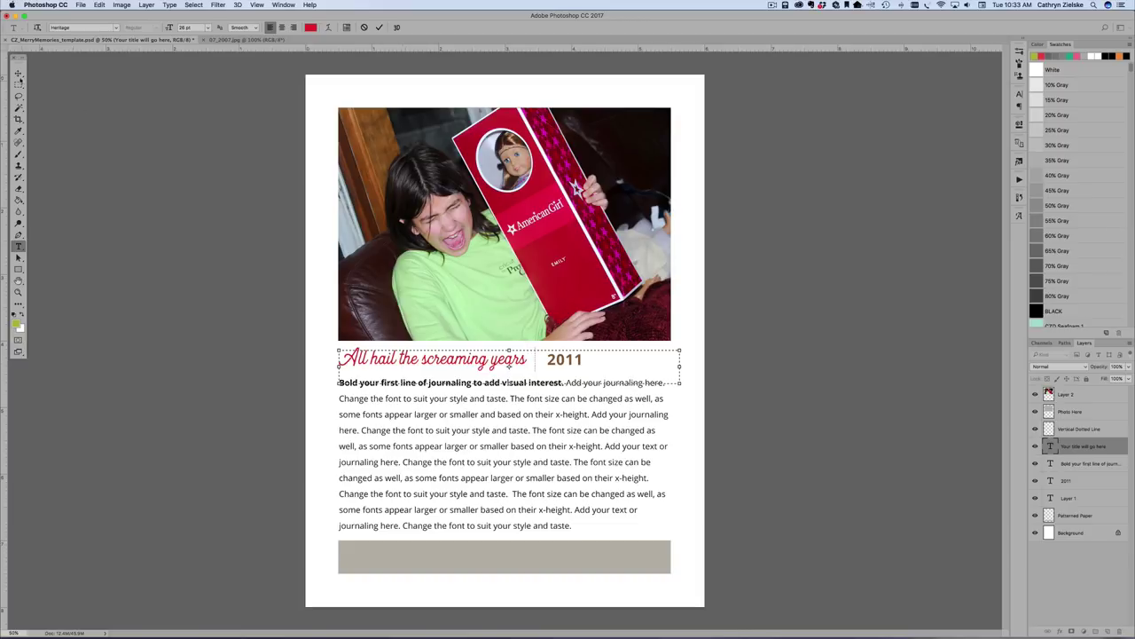
{"action": "left_click", "coordinate": [18, 72]}
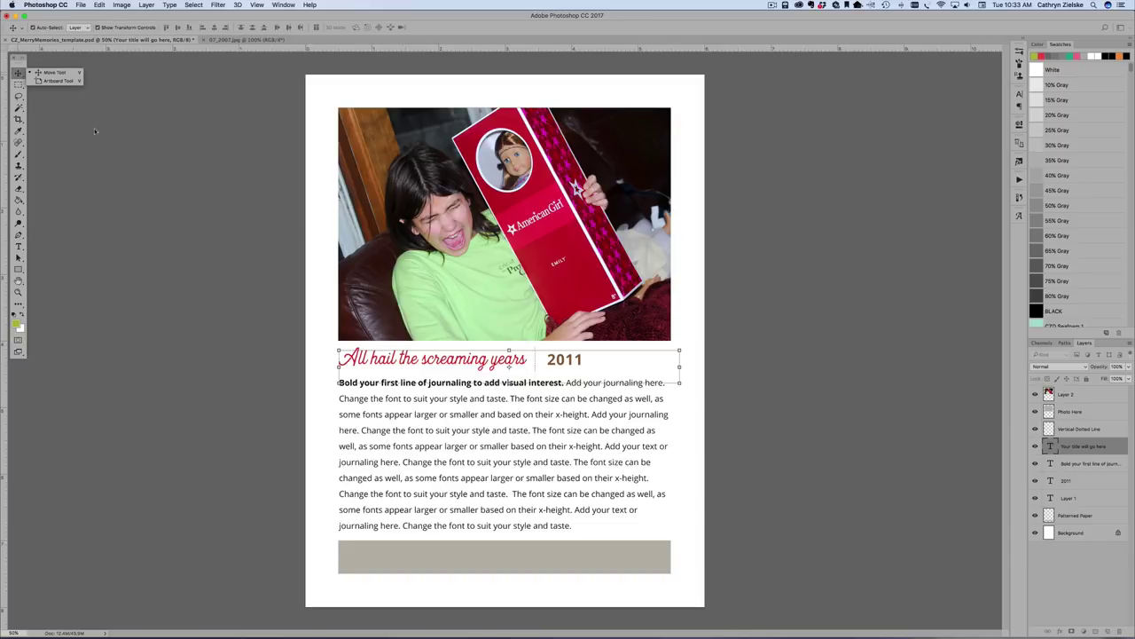
Nudge the Vertical Dotted Line layer slightly right between the script title and 2011.
{"action": "left_click", "coordinate": [199, 312]}
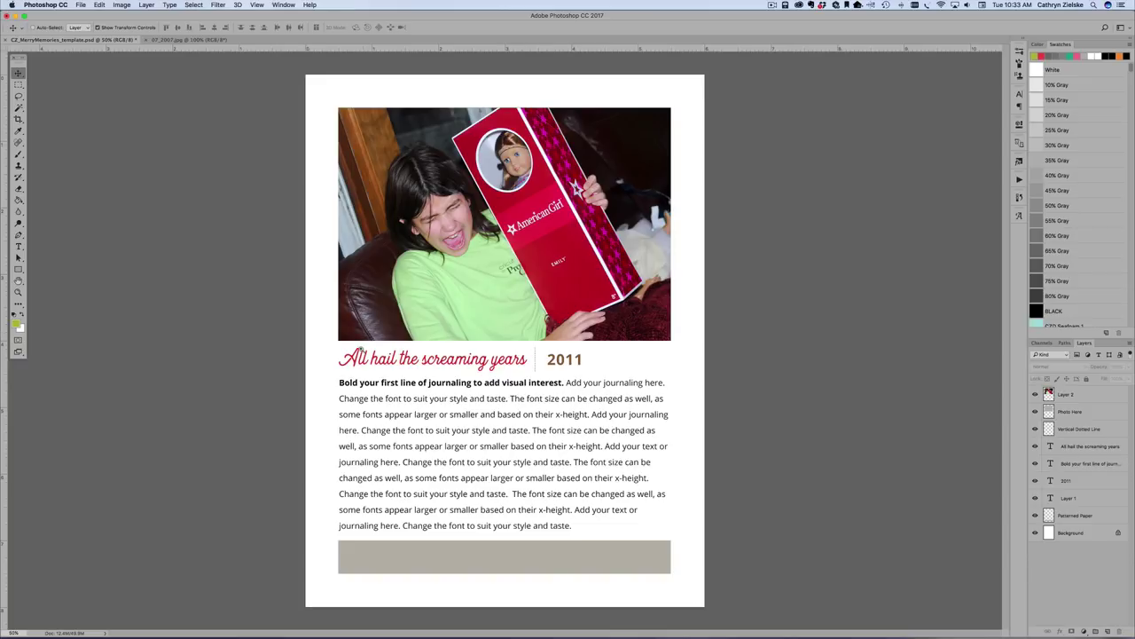
{"action": "scroll", "coordinate": [327, 324], "scroll_direction": "up", "scroll_amount": 5}
{"action": "scroll", "coordinate": [385, 314], "scroll_direction": "down", "scroll_amount": 3}
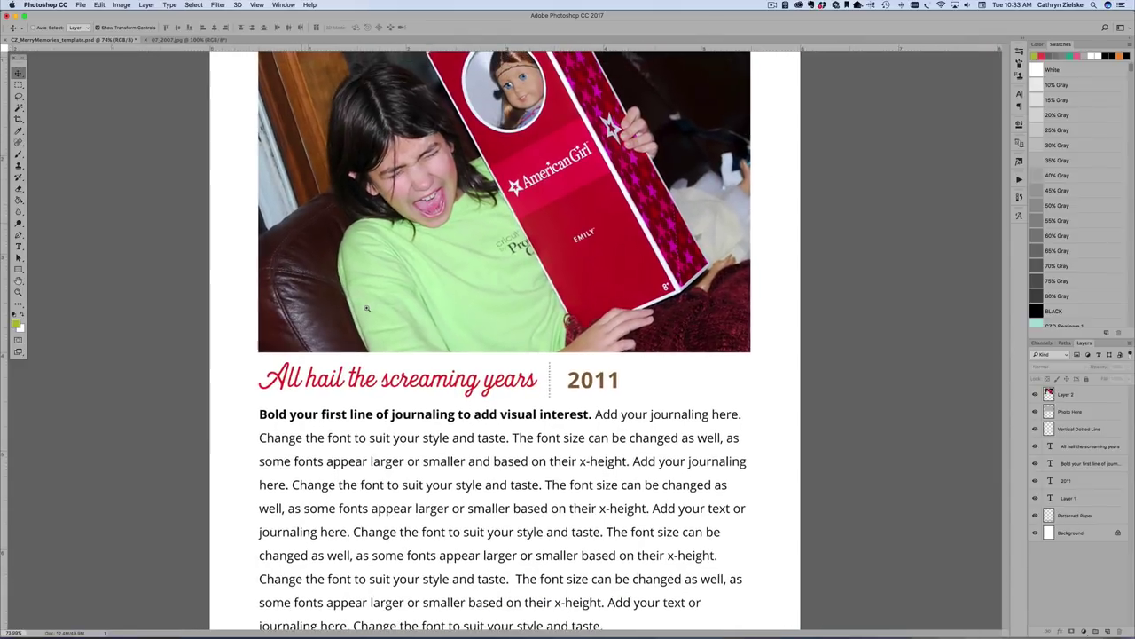
{"action": "scroll", "coordinate": [520, 401], "scroll_direction": "up", "scroll_amount": 1}
{"action": "scroll", "coordinate": [520, 401], "scroll_direction": "left", "scroll_amount": 3}
{"action": "scroll", "coordinate": [520, 401], "scroll_direction": "down", "scroll_amount": 2}
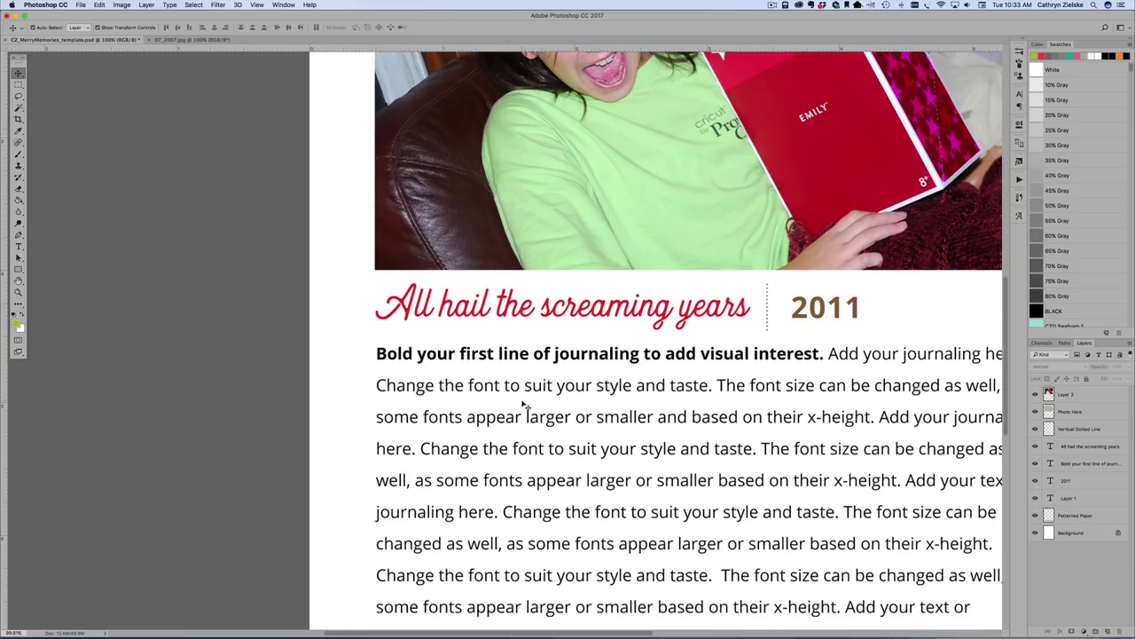
{"action": "scroll", "coordinate": [522, 402], "scroll_direction": "right", "scroll_amount": 4}
{"action": "left_click", "coordinate": [487, 342]}
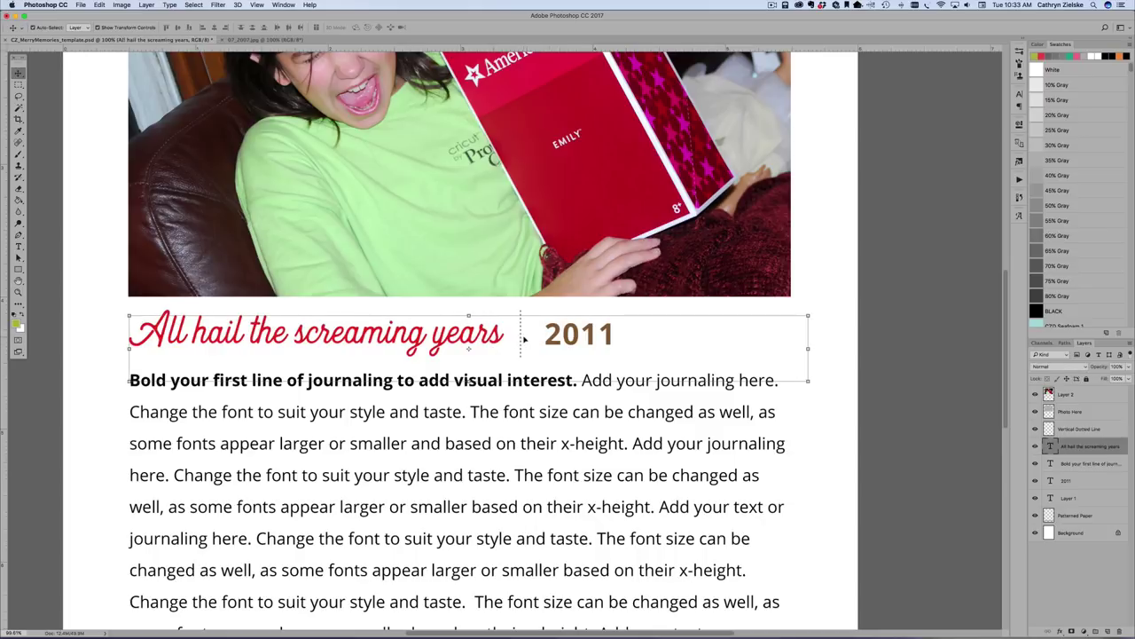
{"action": "left_click", "coordinate": [521, 337]}
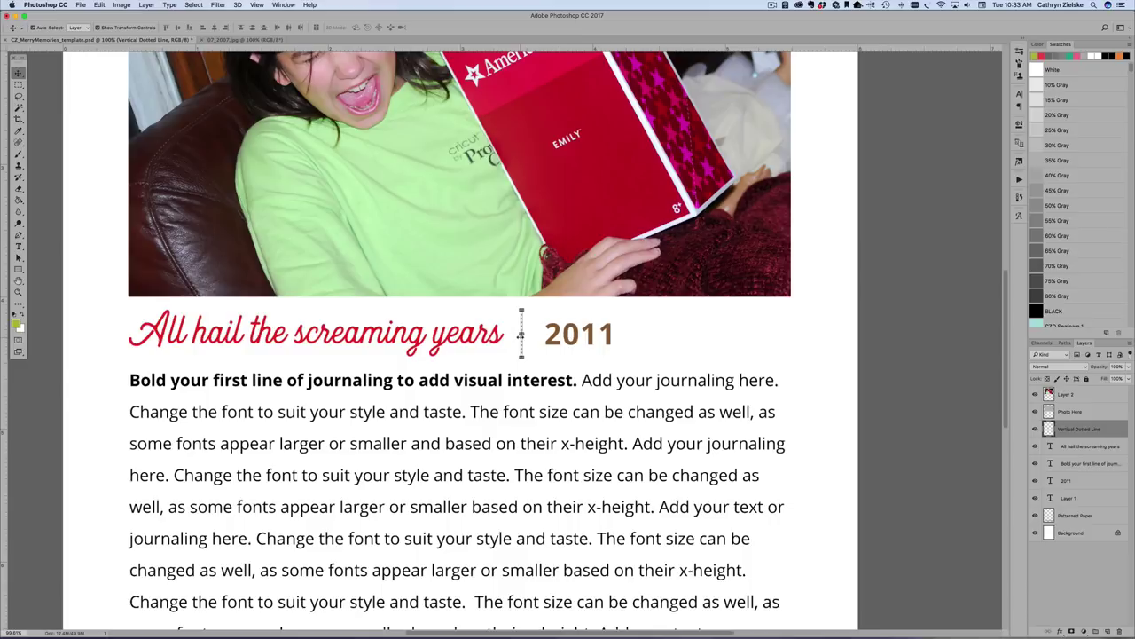
{"action": "left_click_drag", "start_coordinate": [521, 335], "coordinate": [523, 335]}
Set the 2011 year text in Avenir Black.
{"action": "key", "text": "t"}
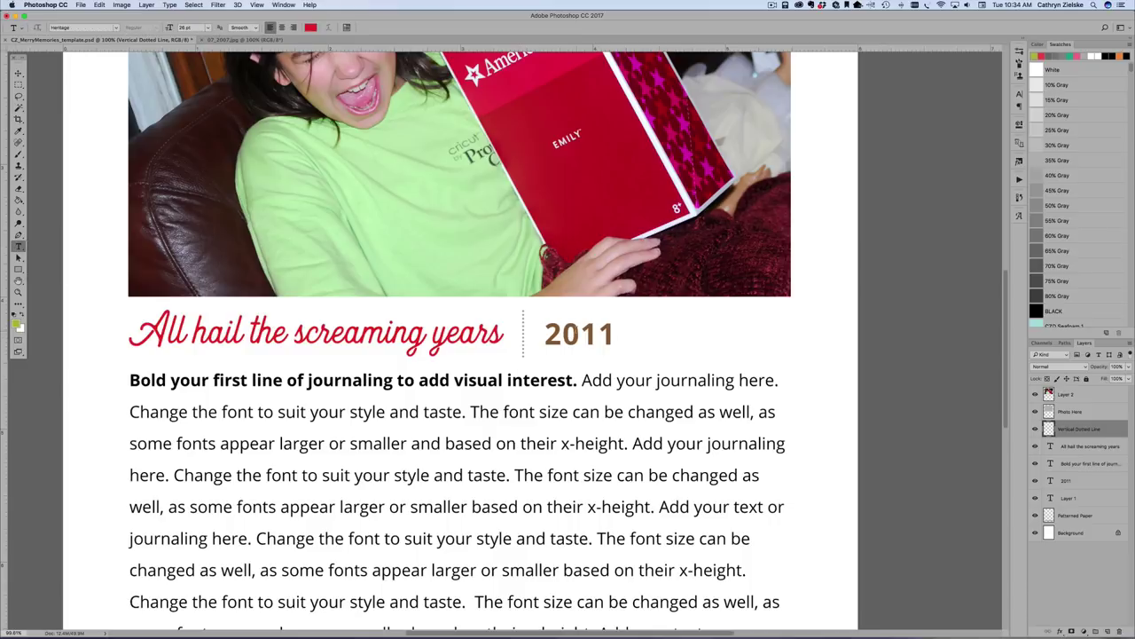
{"action": "left_click", "coordinate": [581, 335]}
{"action": "left_click_drag", "start_coordinate": [620, 335], "coordinate": [534, 332]}
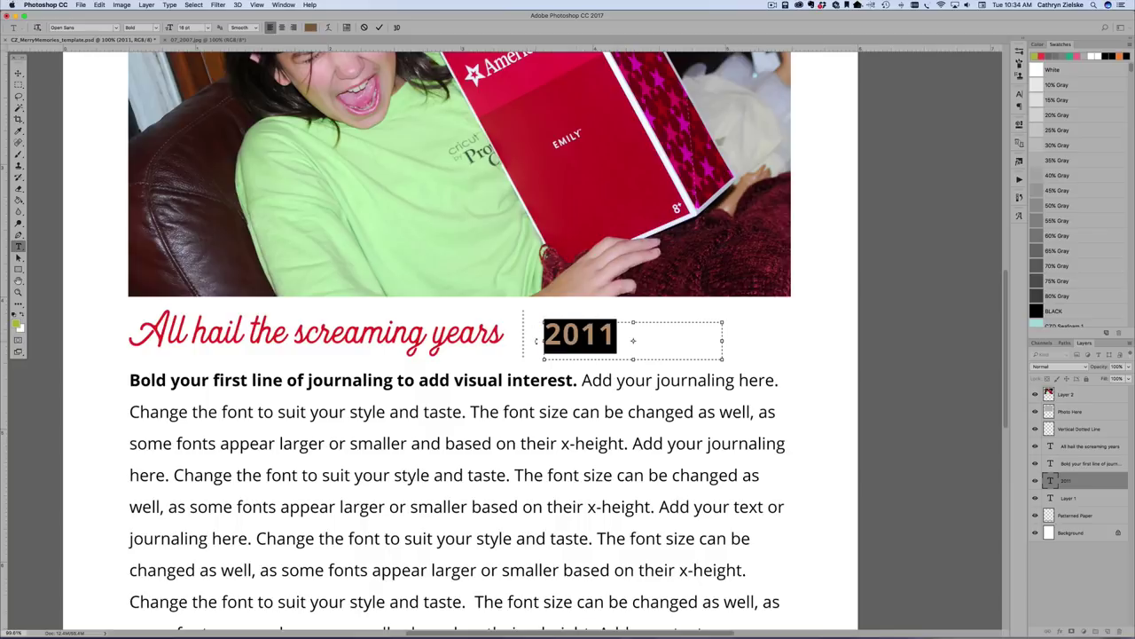
{"action": "left_click", "coordinate": [87, 28]}
{"action": "type", "text": "Avenir"}
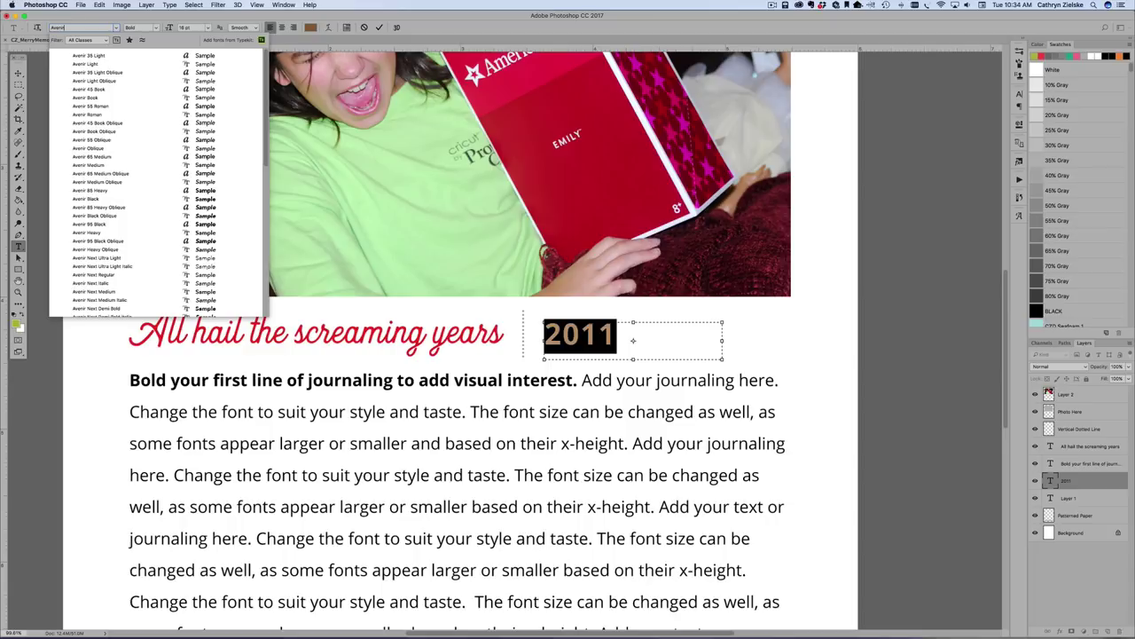
{"action": "left_click", "coordinate": [98, 199]}
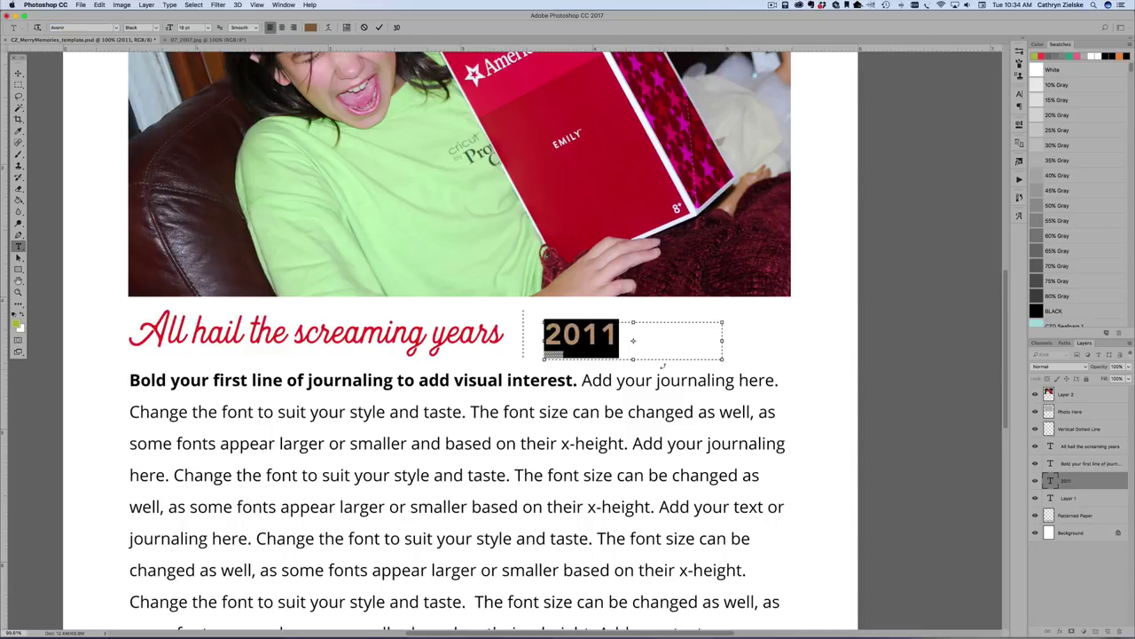
{"action": "left_click", "coordinate": [631, 336]}
{"action": "double_click", "coordinate": [630, 336]}
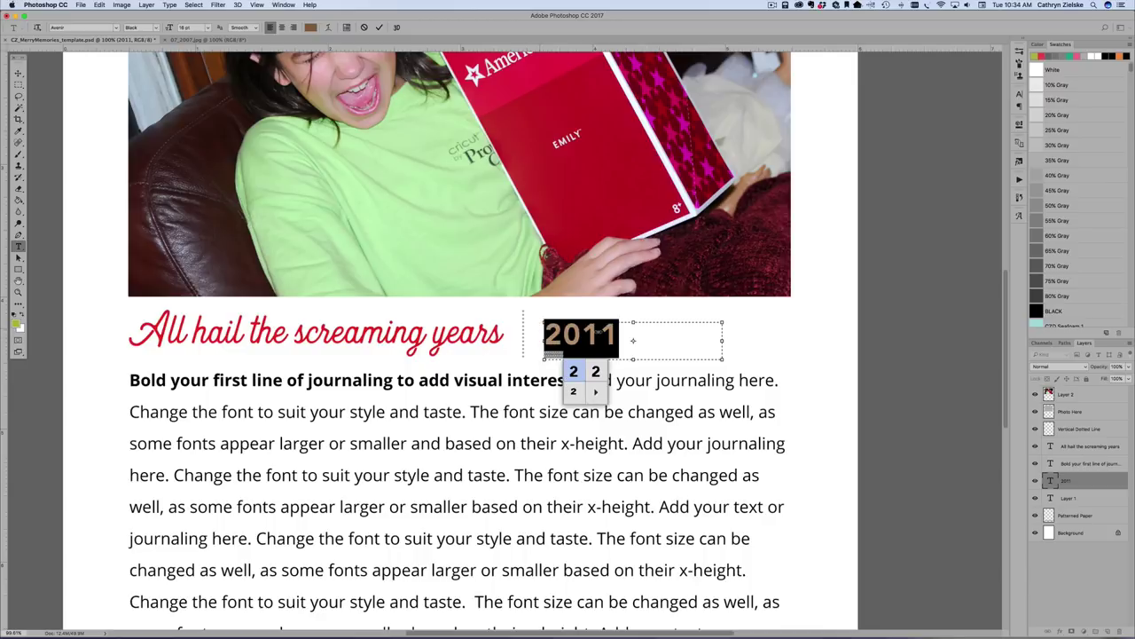
{"action": "left_click", "coordinate": [645, 334]}
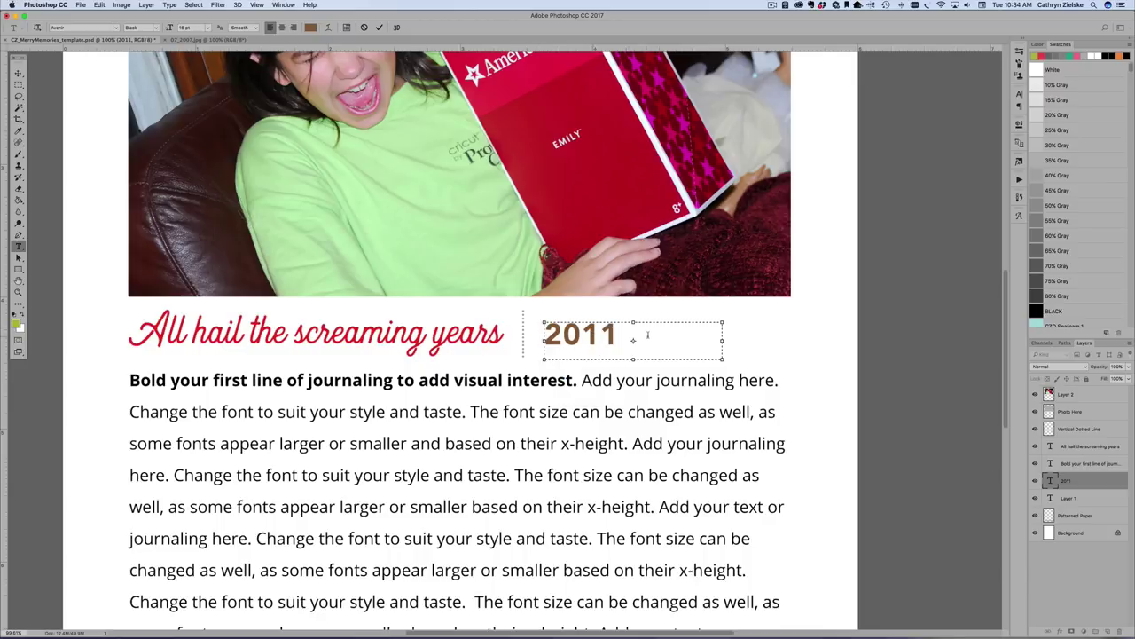
{"action": "key", "text": "shift+Right"}
{"action": "key", "text": "shift+Right"}
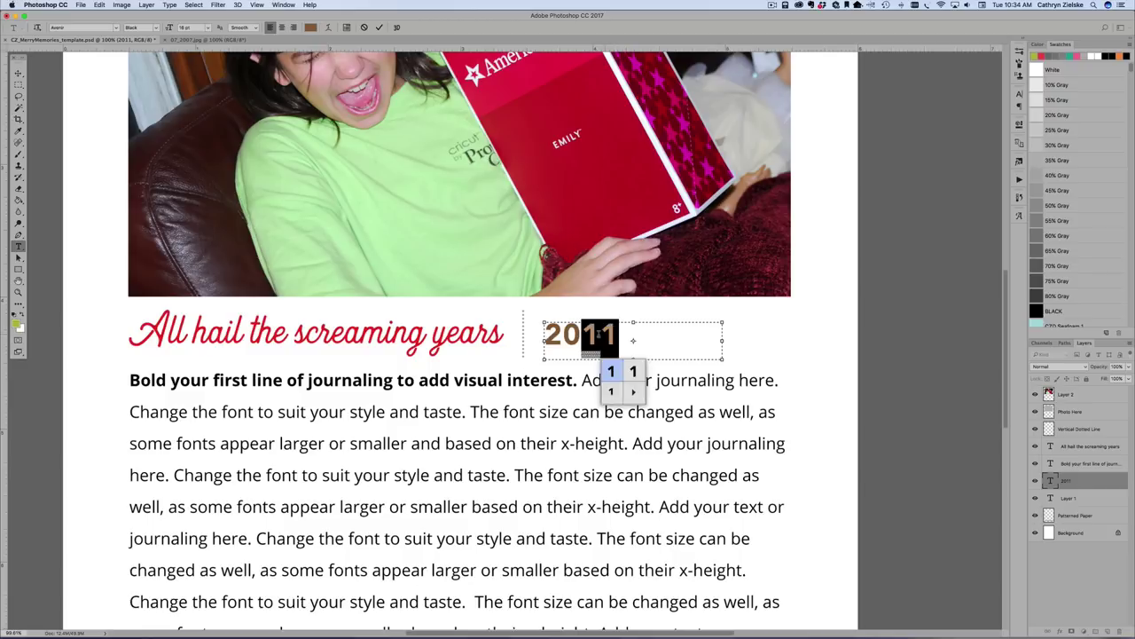
{"action": "key", "text": "Left"}
{"action": "left_click", "coordinate": [18, 72]}
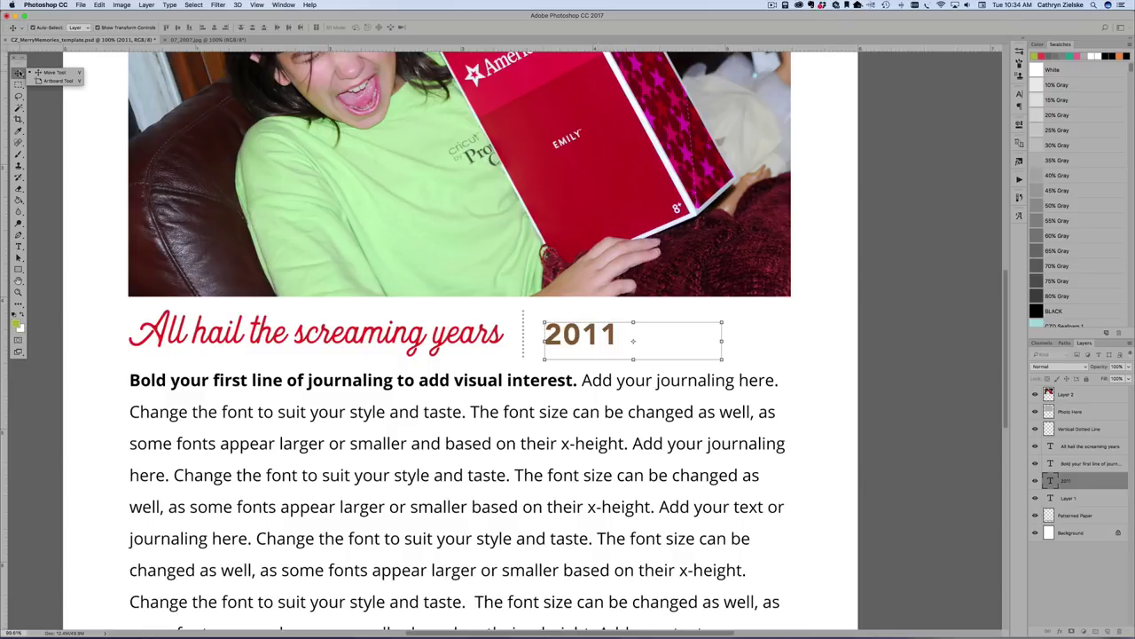
After checking the 07_2007.jpg filename, change the year's '11' to '07' to read 2007.
{"action": "key", "text": "super+o"}
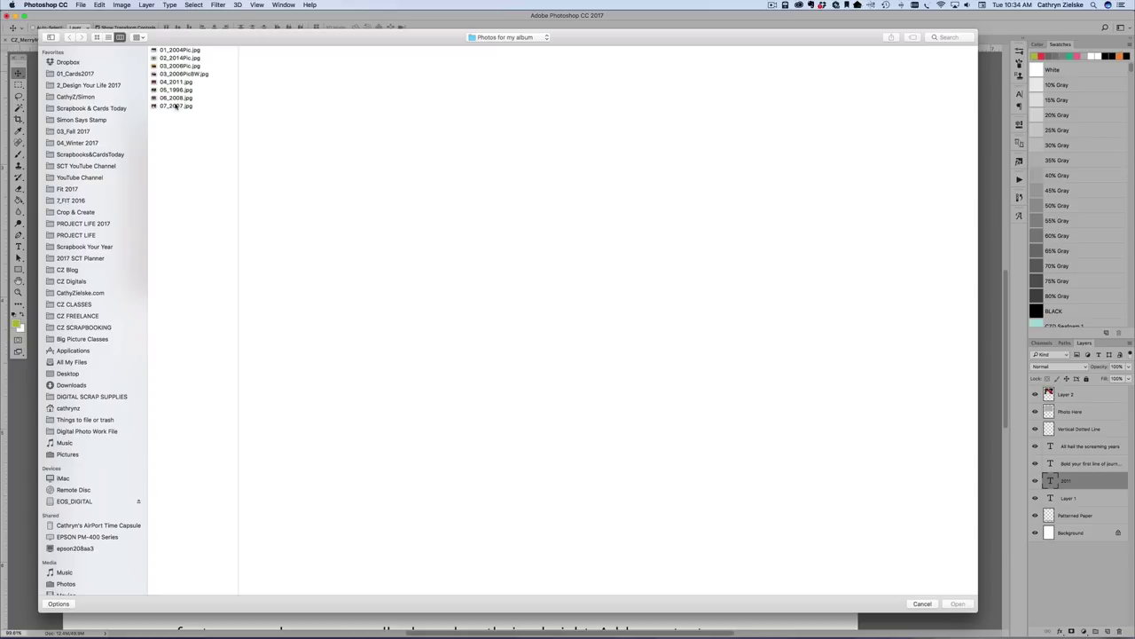
{"action": "left_click", "coordinate": [178, 106]}
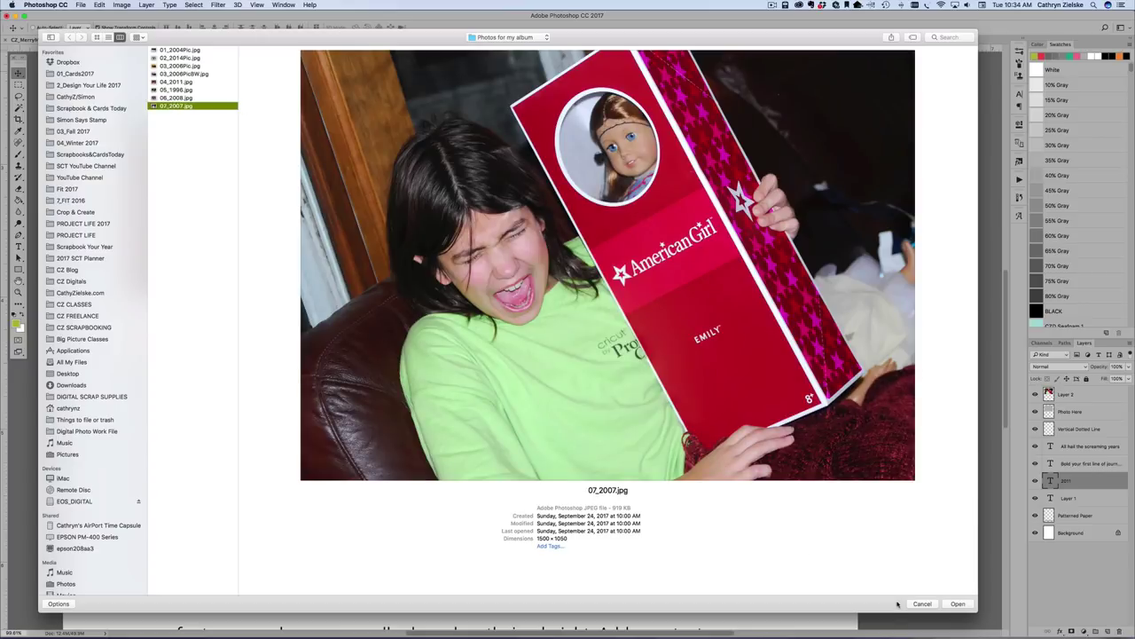
{"action": "left_click", "coordinate": [923, 604]}
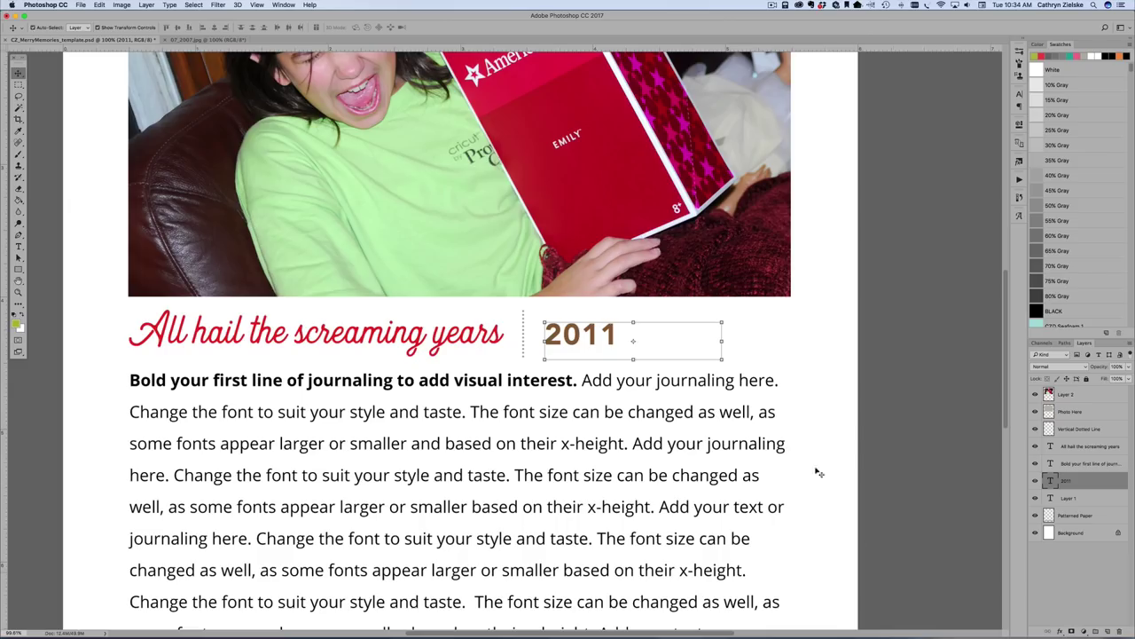
{"action": "key", "text": "t"}
{"action": "left_click", "coordinate": [581, 335]}
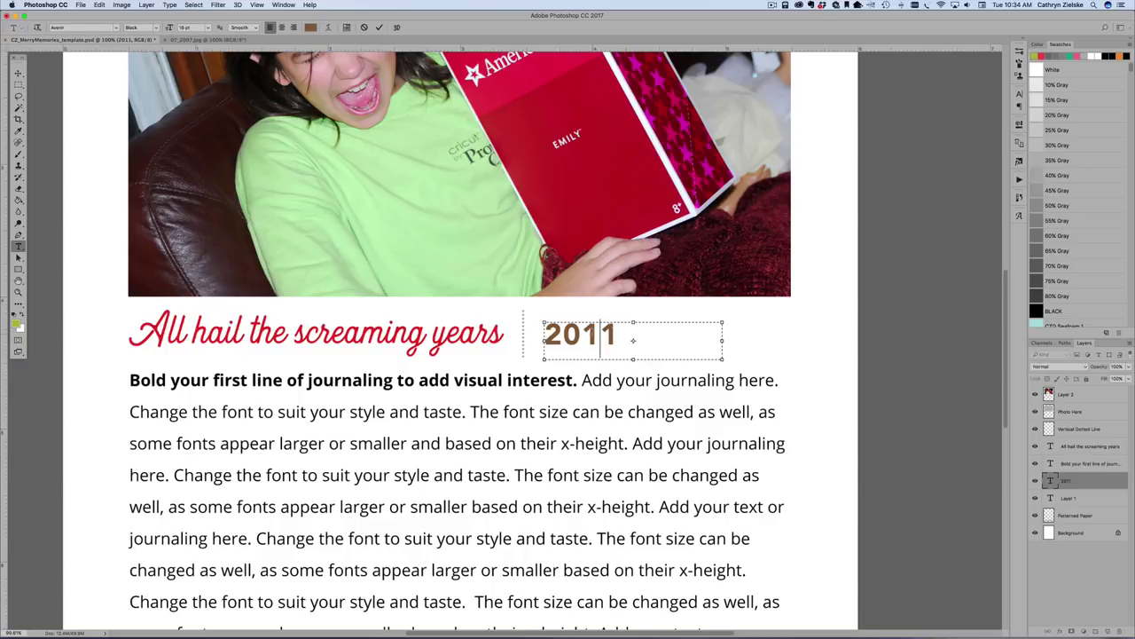
{"action": "left_click_drag", "start_coordinate": [581, 336], "coordinate": [624, 332]}
{"action": "type", "text": "07"}
{"action": "left_click", "coordinate": [18, 72]}
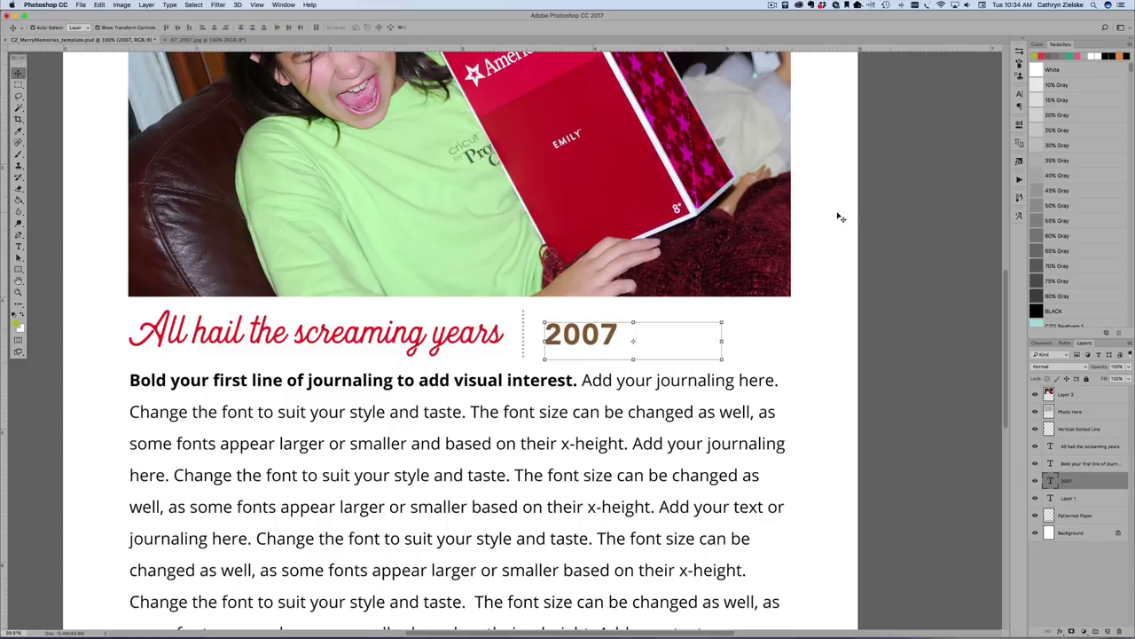
{"action": "key", "text": "Left"}
{"action": "key", "text": "Right"}
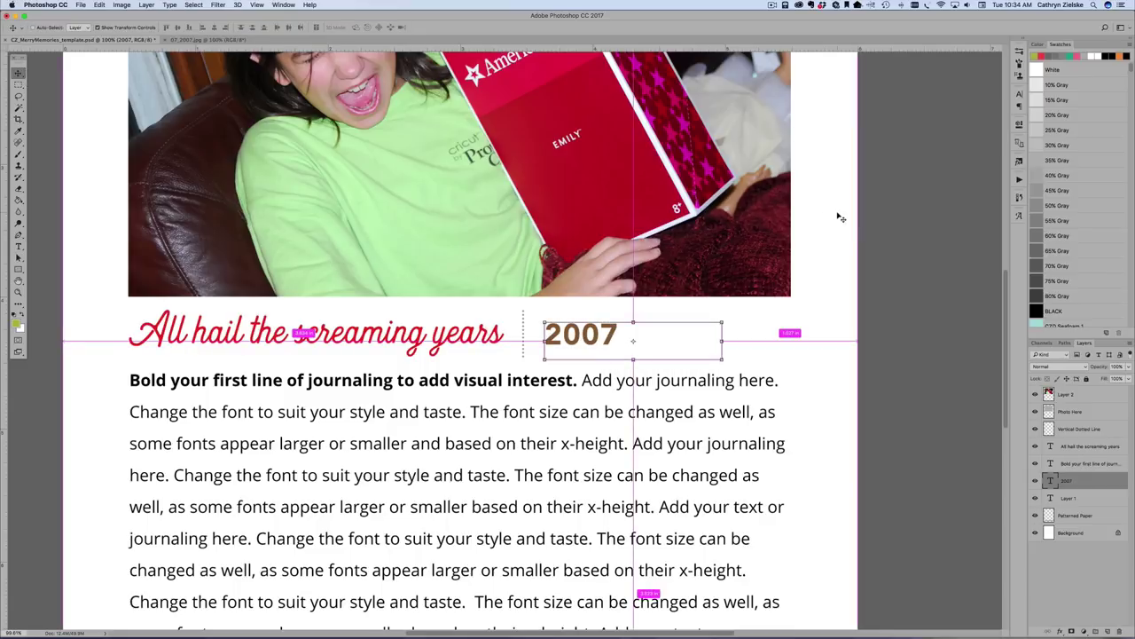
Set the whole journaling paragraph in Archer Book and select it for replacement.
{"action": "key", "text": "super+minus"}
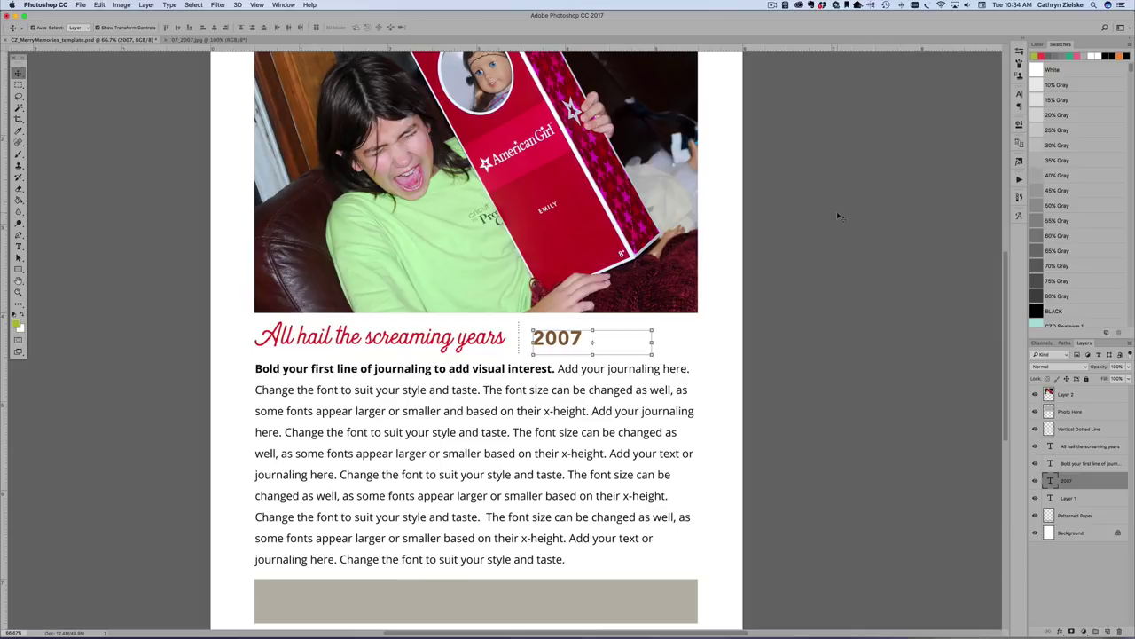
{"action": "scroll", "coordinate": [838, 216], "scroll_direction": "down", "scroll_amount": 3}
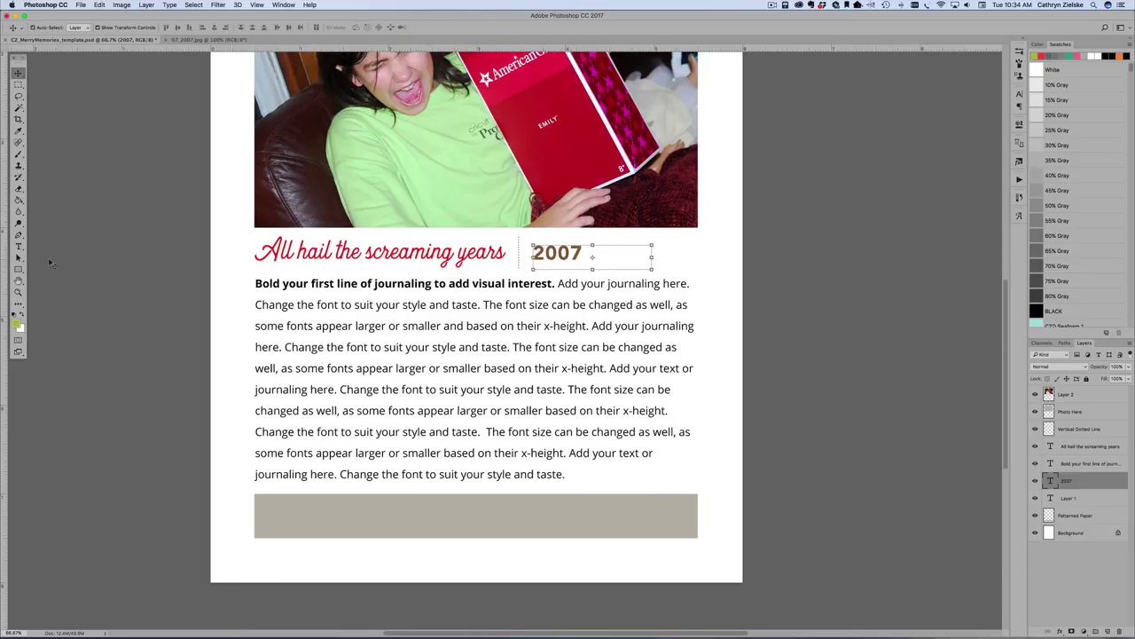
{"action": "left_click", "coordinate": [18, 245]}
{"action": "left_click", "coordinate": [451, 327]}
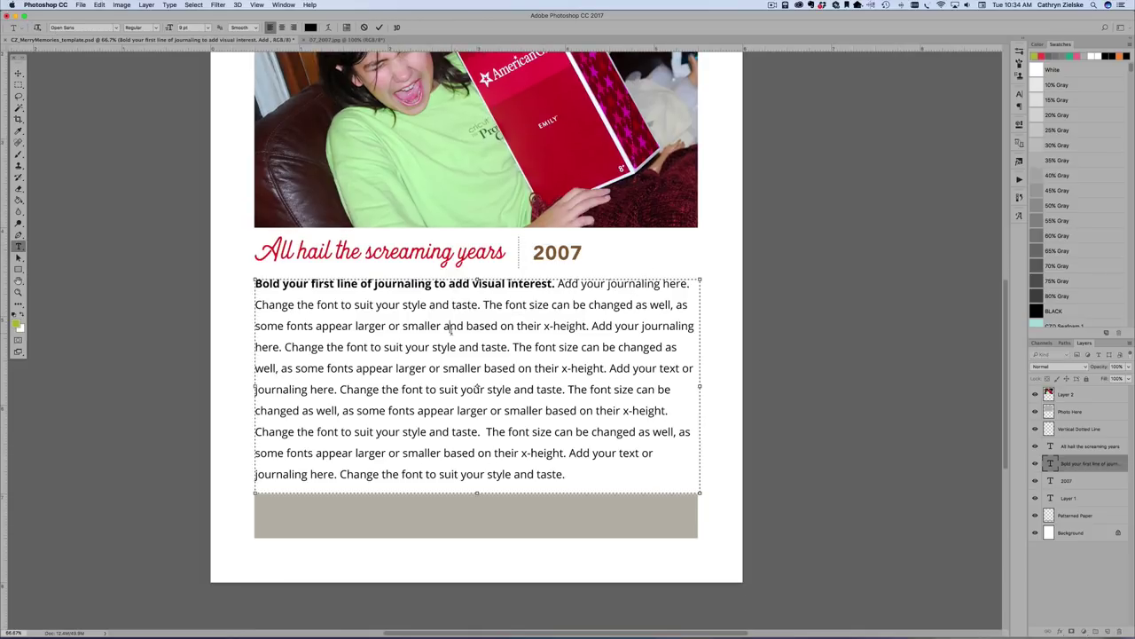
{"action": "key", "text": "super"}
{"action": "left_click", "coordinate": [480, 304]}
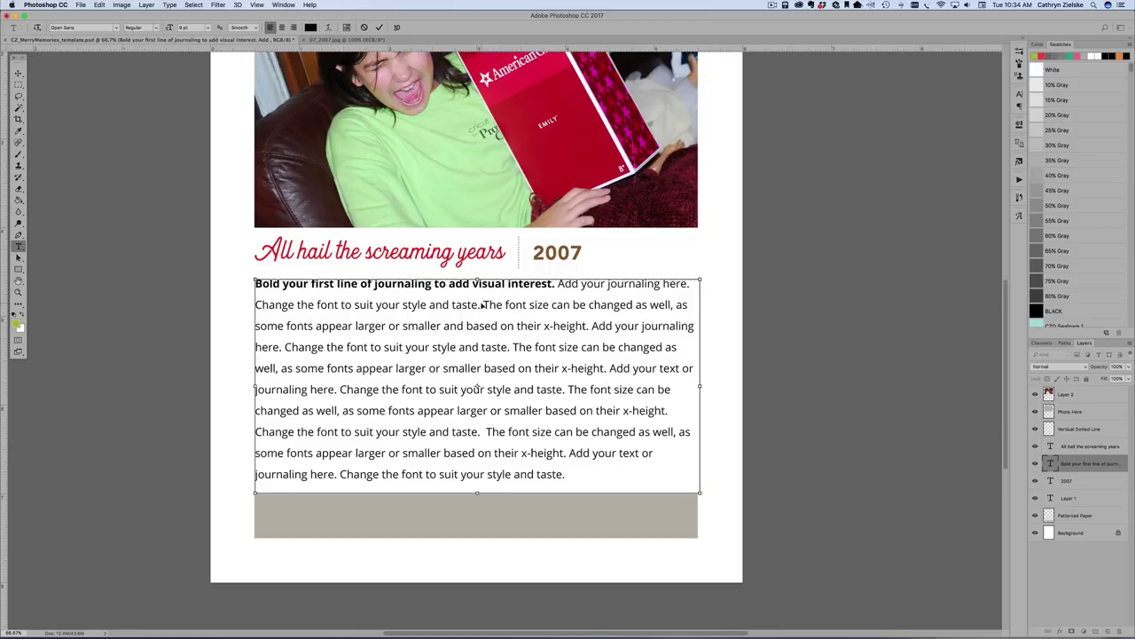
{"action": "key", "text": "super+a"}
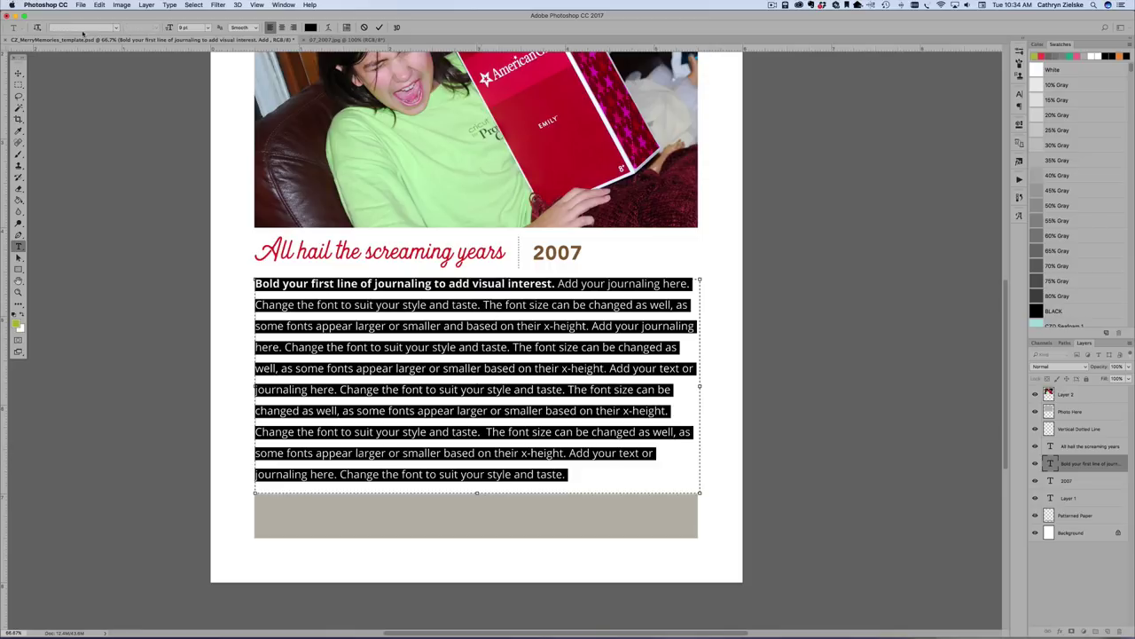
{"action": "left_click", "coordinate": [74, 28]}
{"action": "type", "text": "Archer"}
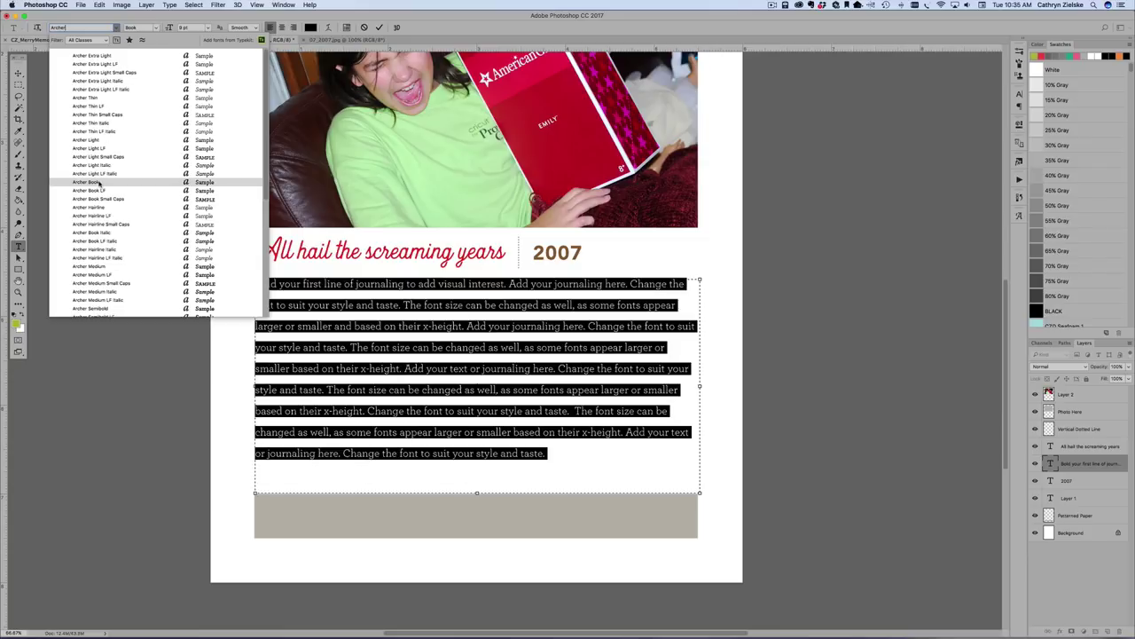
{"action": "left_click", "coordinate": [98, 182]}
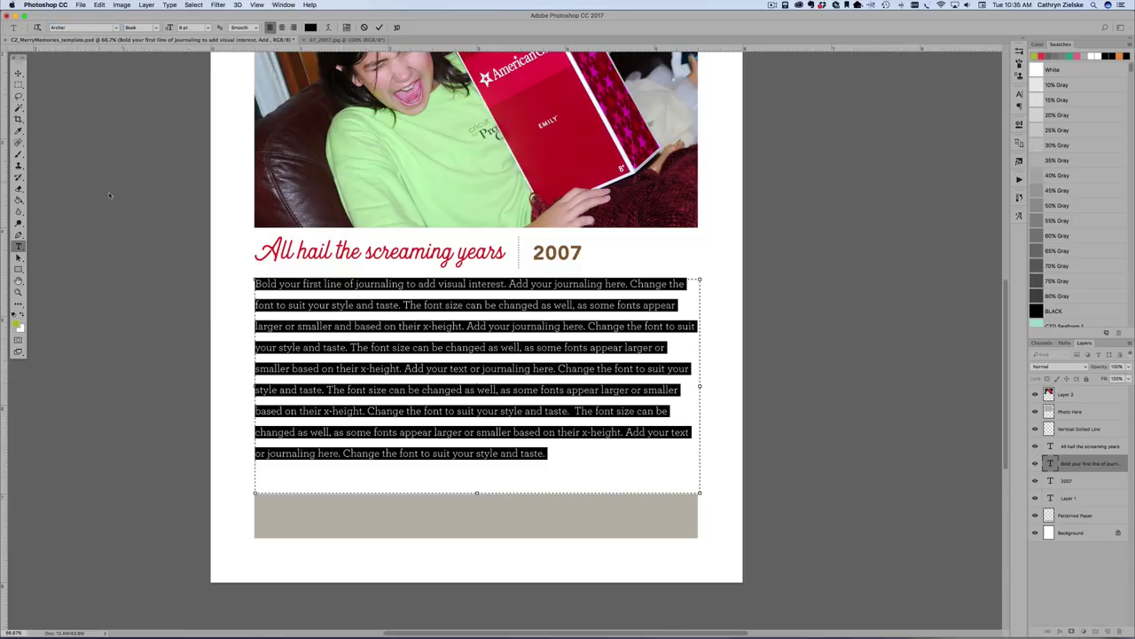
{"action": "left_click", "coordinate": [382, 349]}
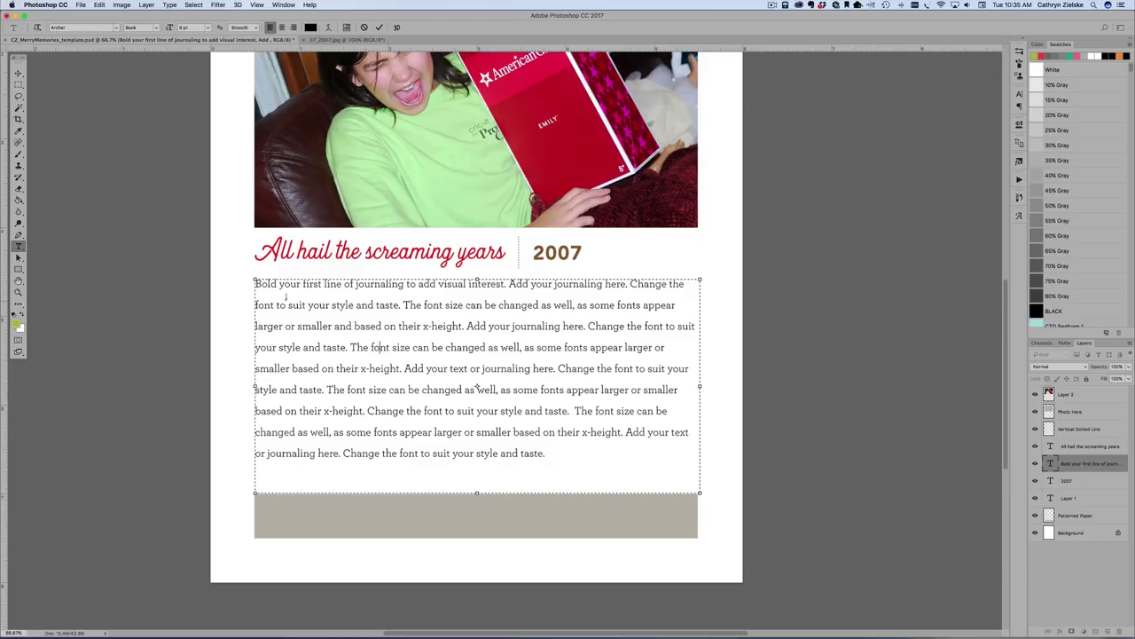
{"action": "left_click_drag", "start_coordinate": [255, 284], "coordinate": [560, 459]}
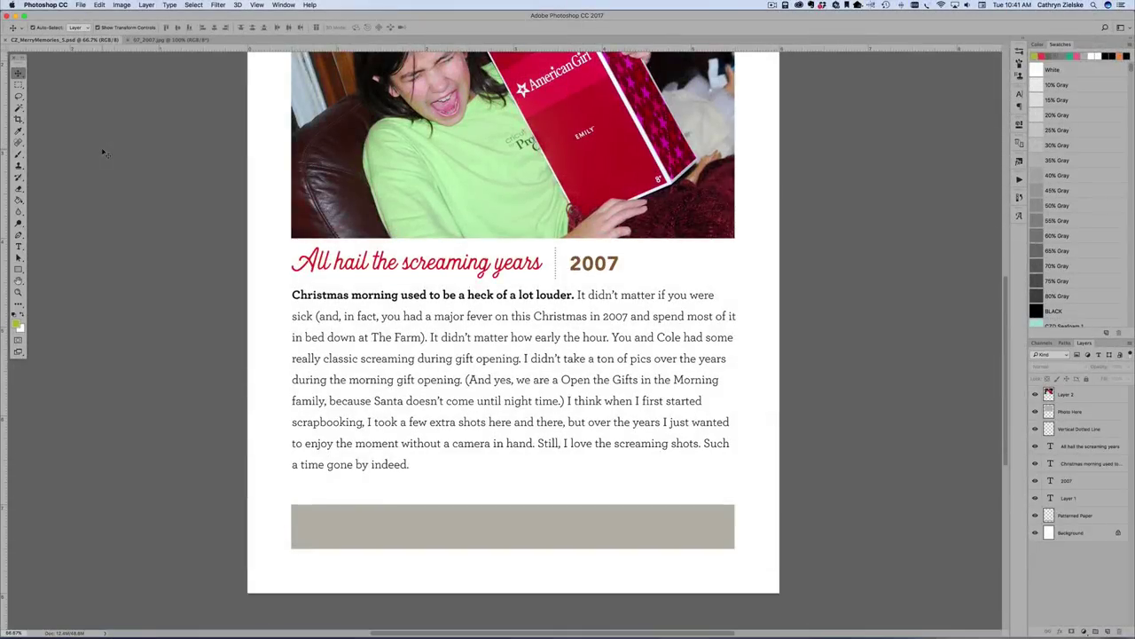
{"action": "left_click", "coordinate": [570, 402]}
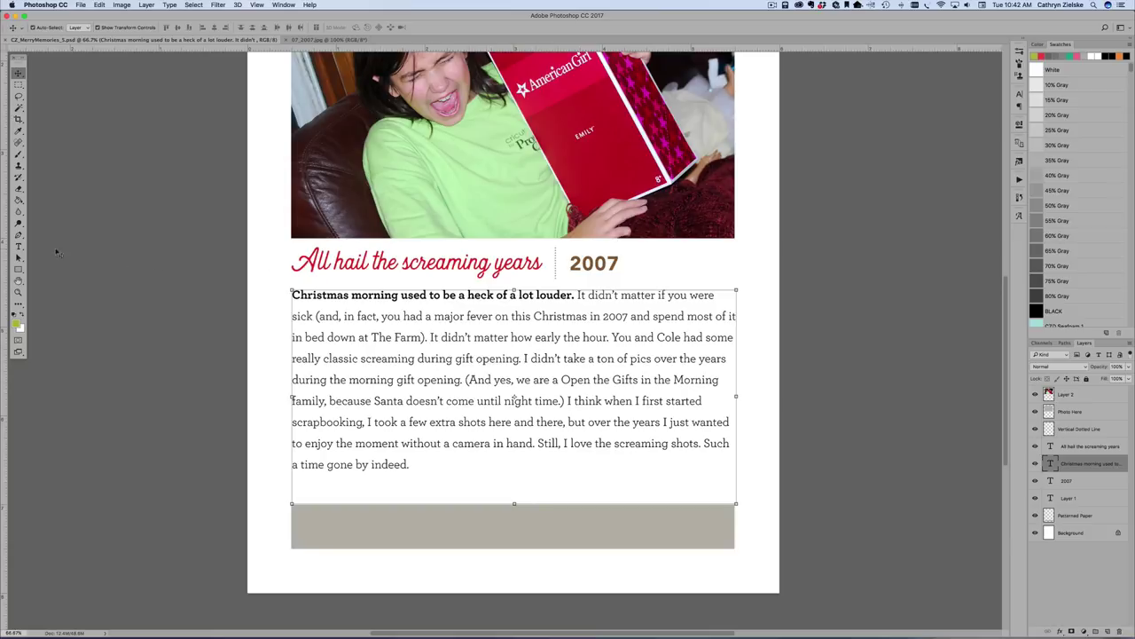
{"action": "left_click_drag", "start_coordinate": [18, 246], "coordinate": [62, 247]}
{"action": "left_click", "coordinate": [477, 359]}
{"action": "left_click_drag", "start_coordinate": [293, 295], "coordinate": [577, 300]}
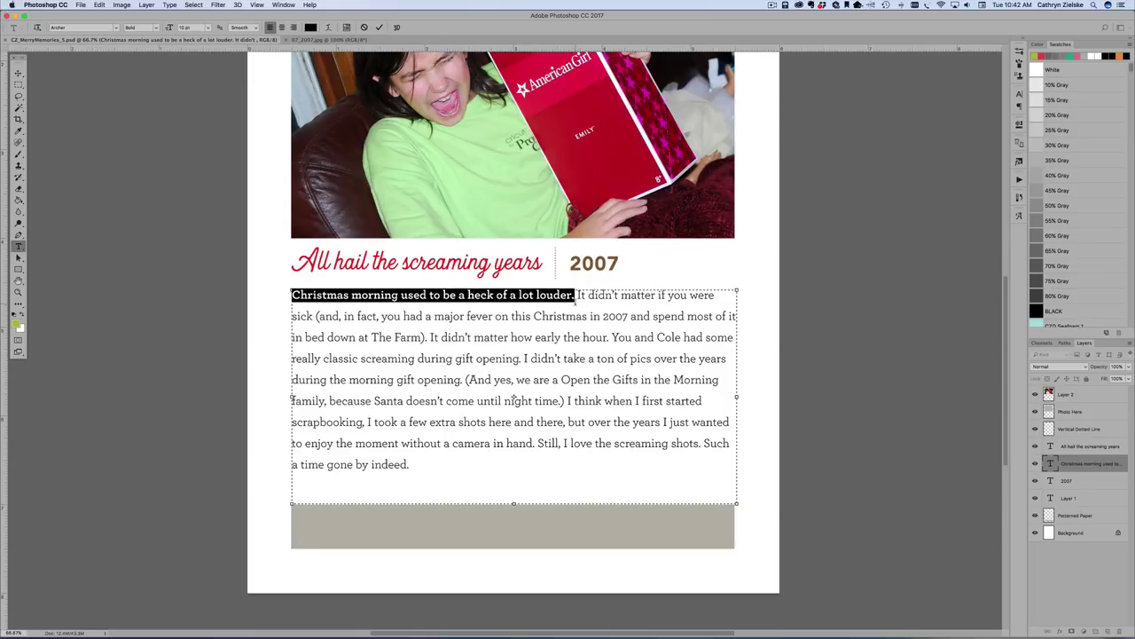
{"action": "left_click", "coordinate": [589, 358]}
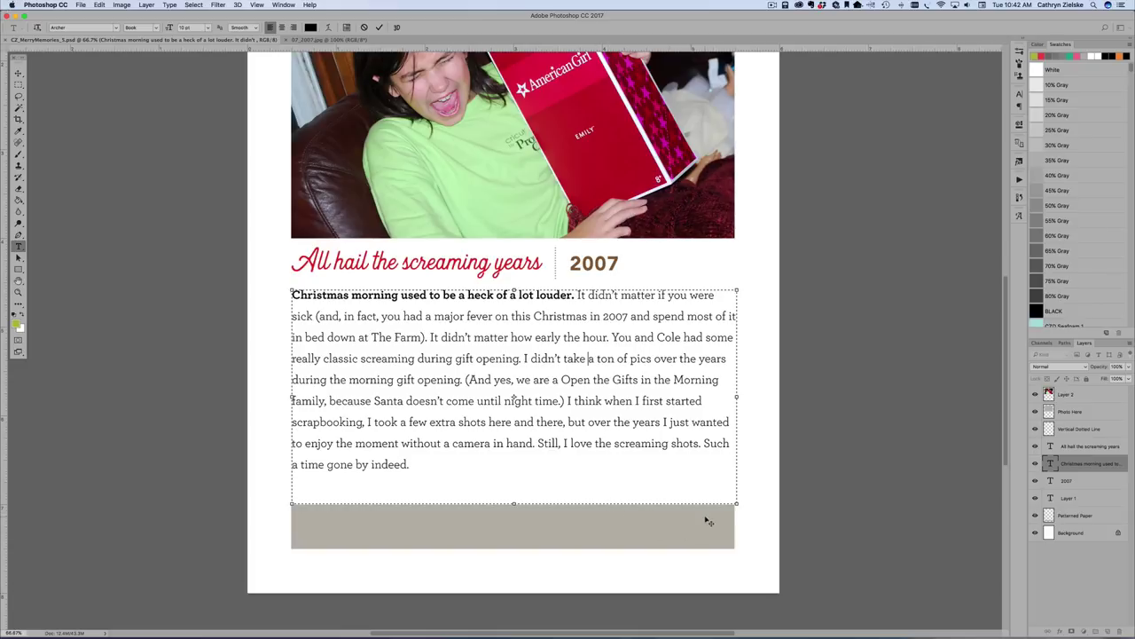
{"action": "left_click", "coordinate": [18, 73]}
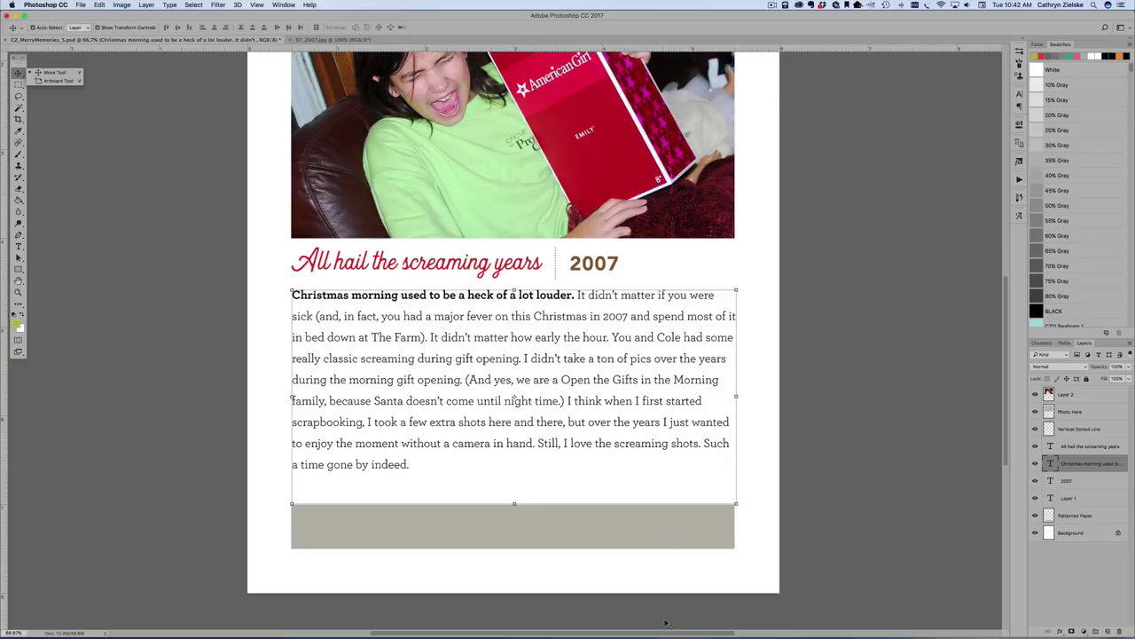
Draw a green ellipse over the journaling's lower right with the Ellipse Tool.
{"action": "left_click", "coordinate": [18, 276]}
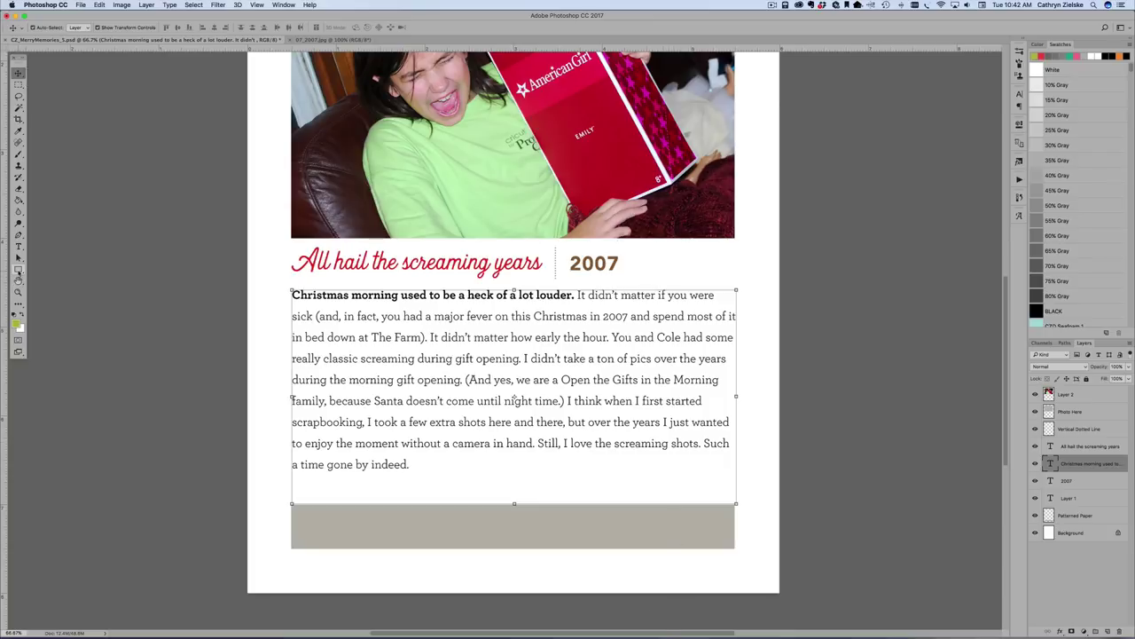
{"action": "left_click", "coordinate": [18, 269]}
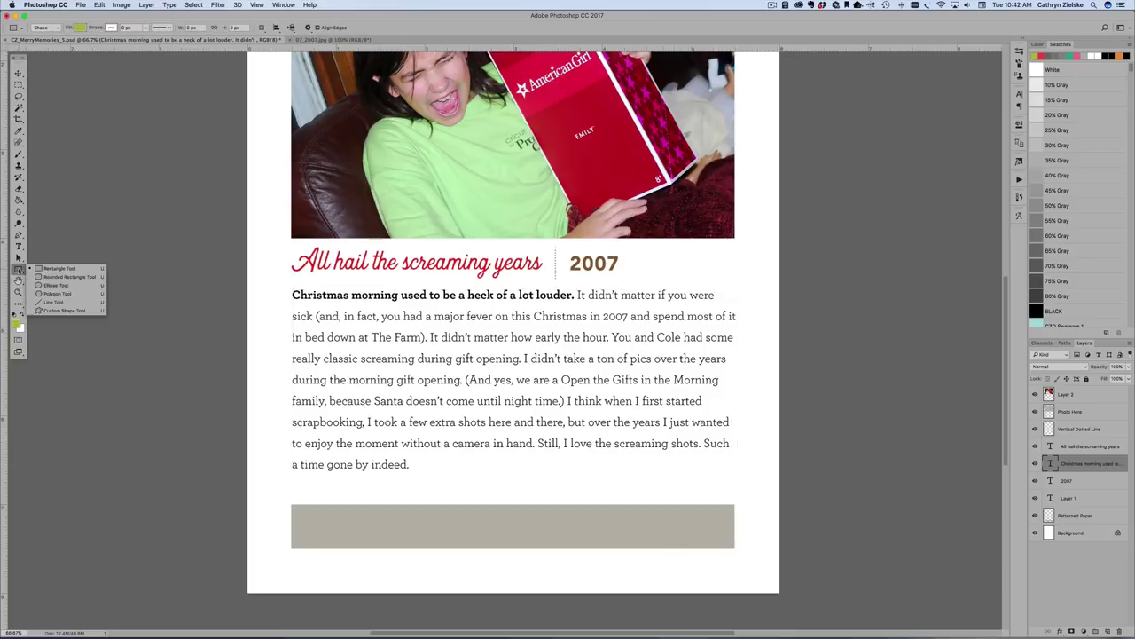
{"action": "left_click", "coordinate": [62, 284]}
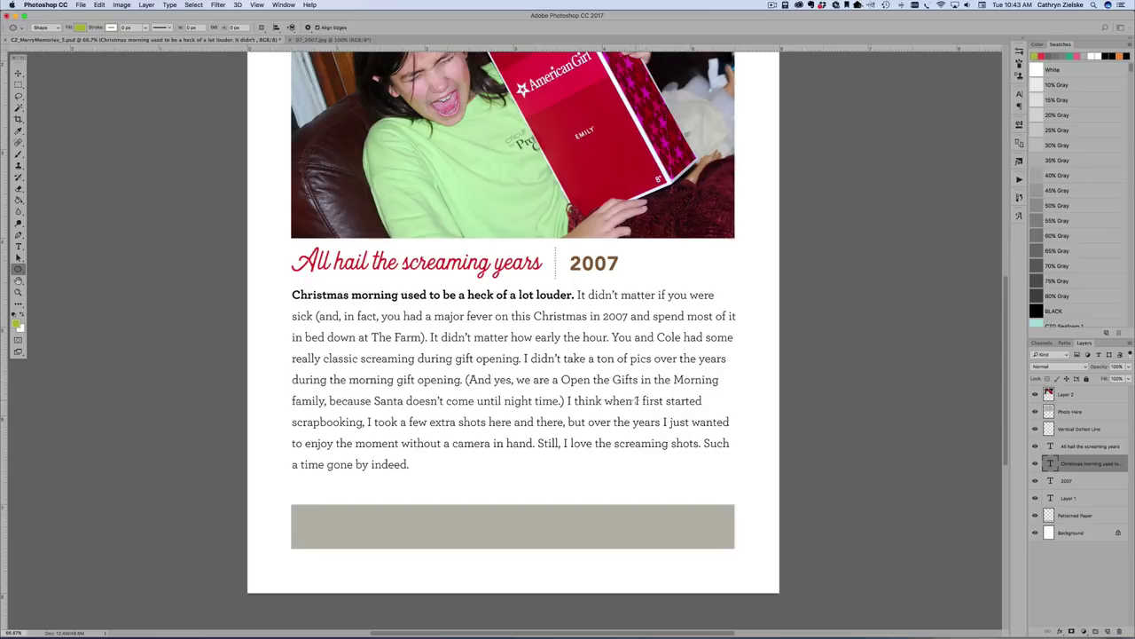
{"action": "left_click_drag", "start_coordinate": [635, 399], "coordinate": [746, 562]}
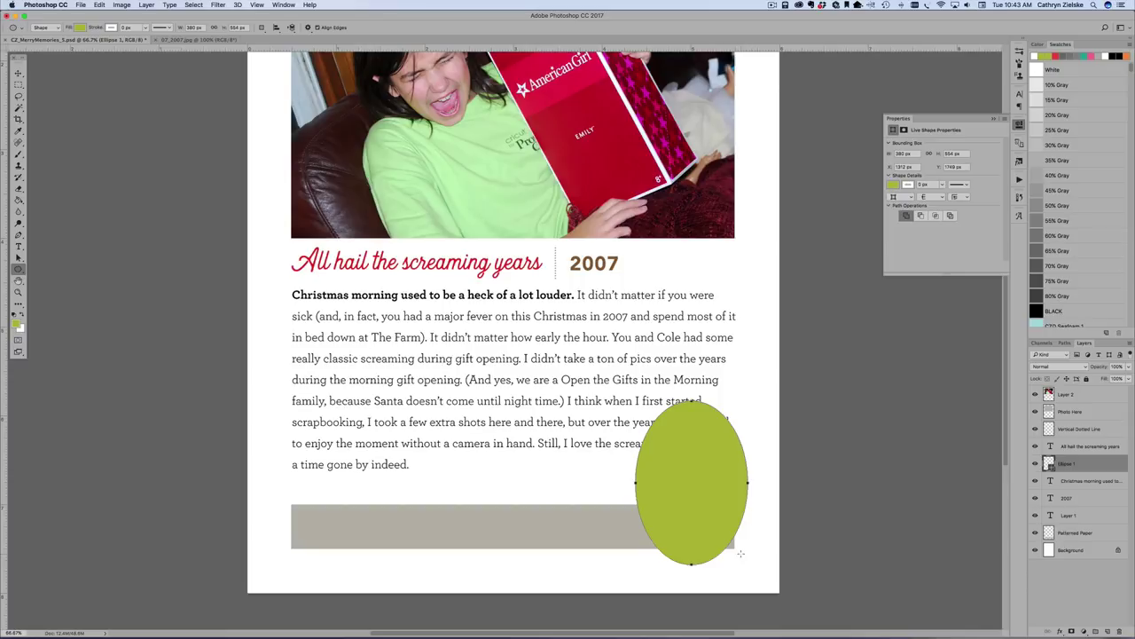
{"action": "left_click", "coordinate": [17, 73]}
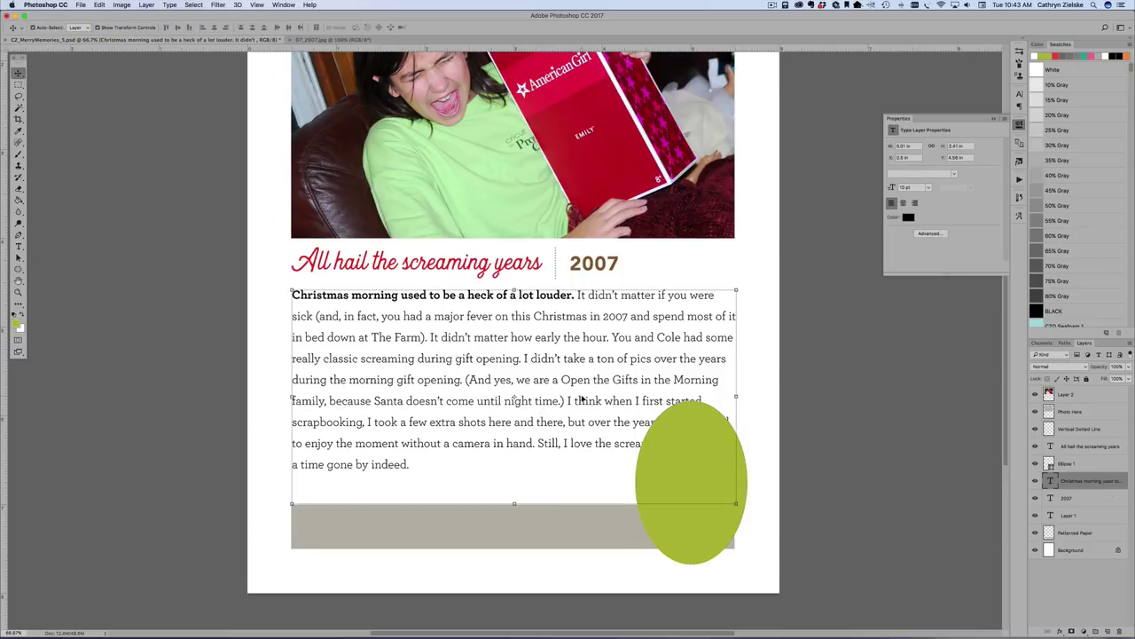
Add manual line breaks in the journaling after 'I first' and before 'the years'.
{"action": "left_click", "coordinate": [17, 246]}
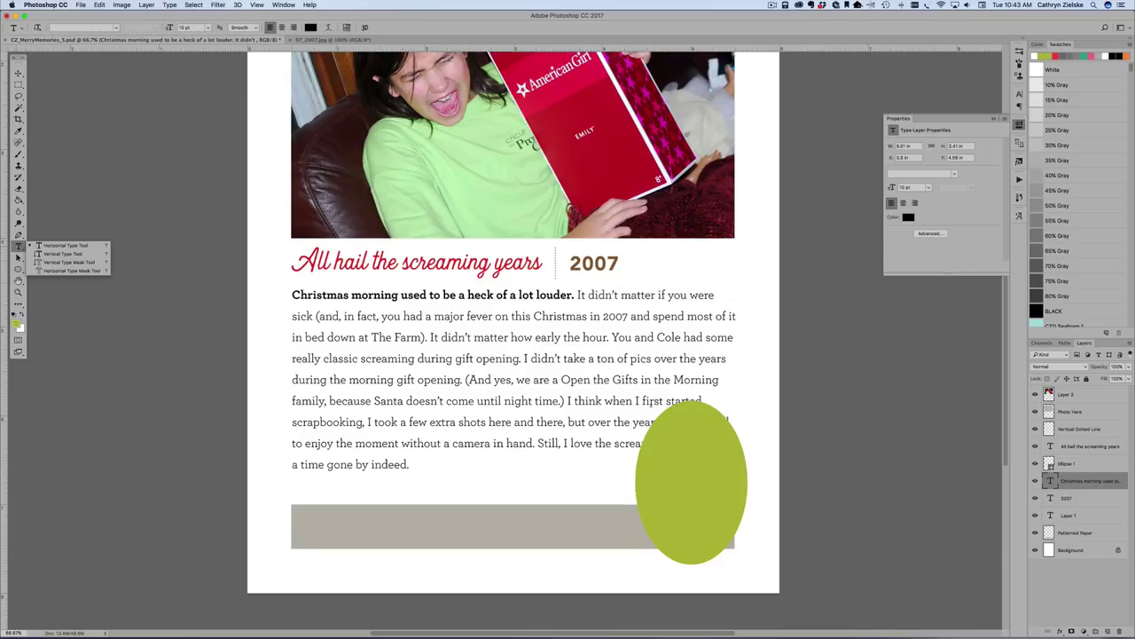
{"action": "left_click", "coordinate": [665, 401]}
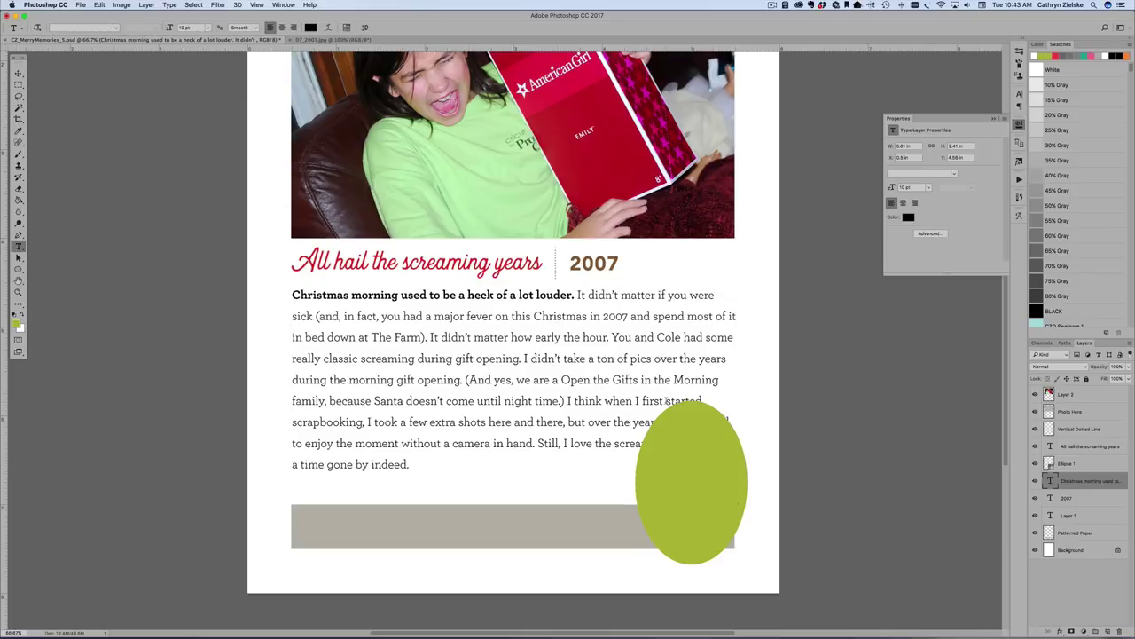
{"action": "left_click", "coordinate": [667, 401]}
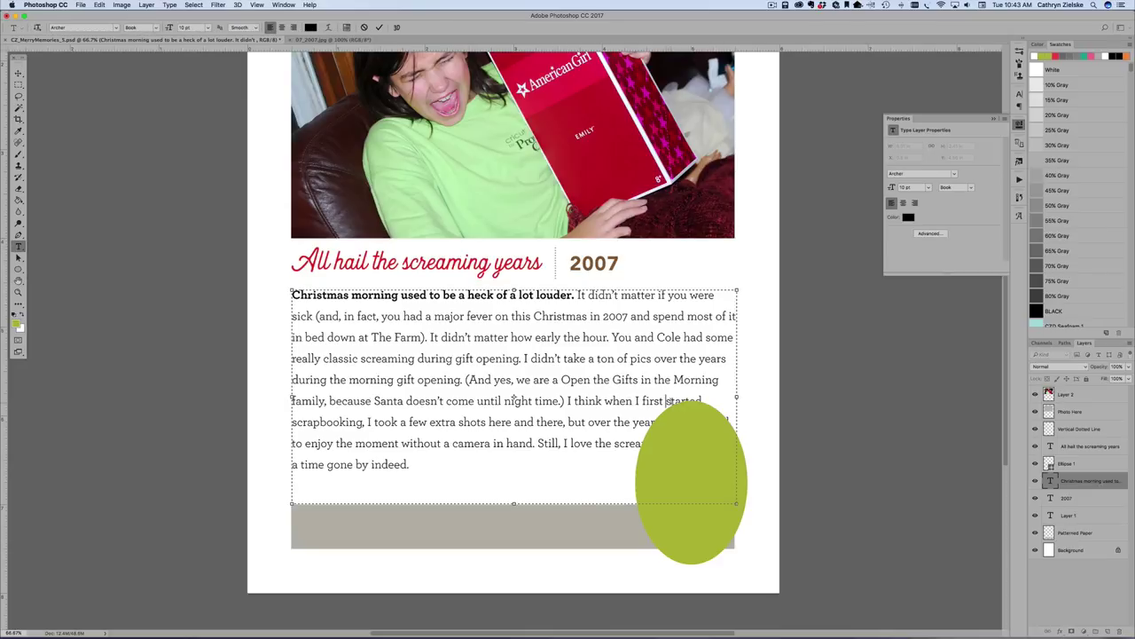
{"action": "key", "text": "Return"}
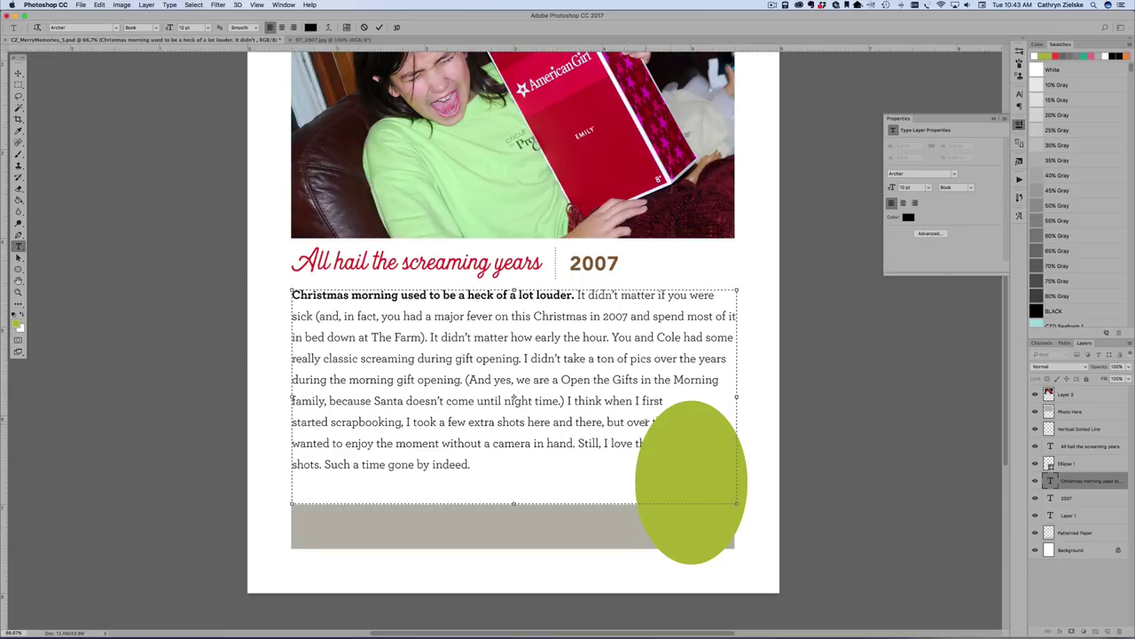
{"action": "key", "text": "ctrl+z"}
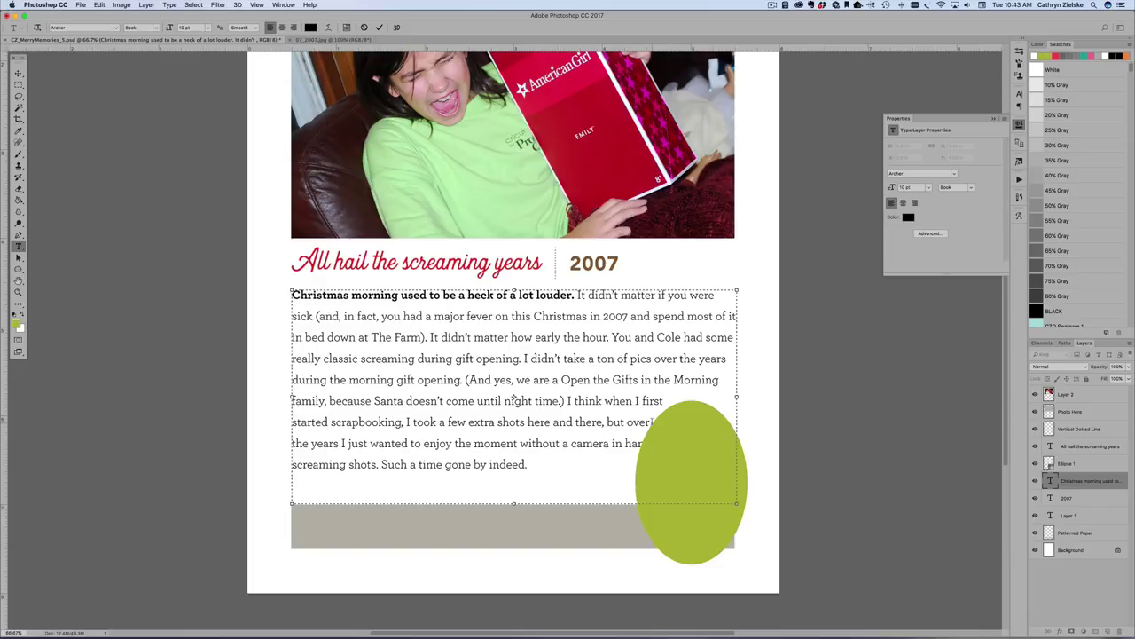
Move the green Ellipse 1 layer below the journaling text layer.
{"action": "left_click", "coordinate": [18, 72]}
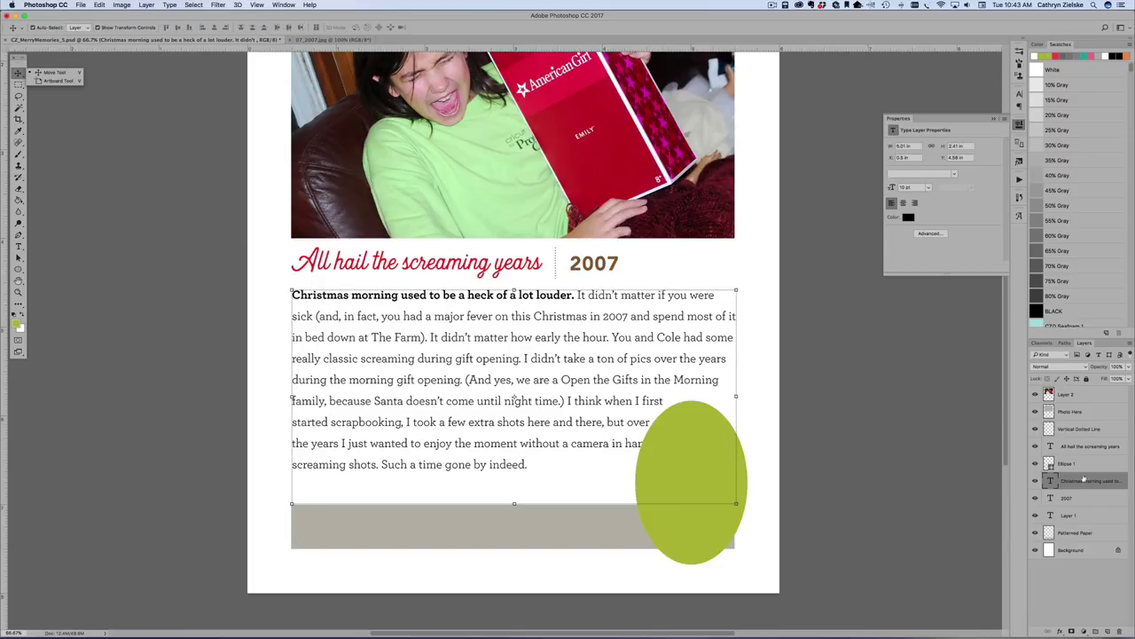
{"action": "left_click", "coordinate": [1085, 471]}
{"action": "left_click", "coordinate": [1087, 466]}
{"action": "left_click_drag", "start_coordinate": [1087, 465], "coordinate": [1088, 486]}
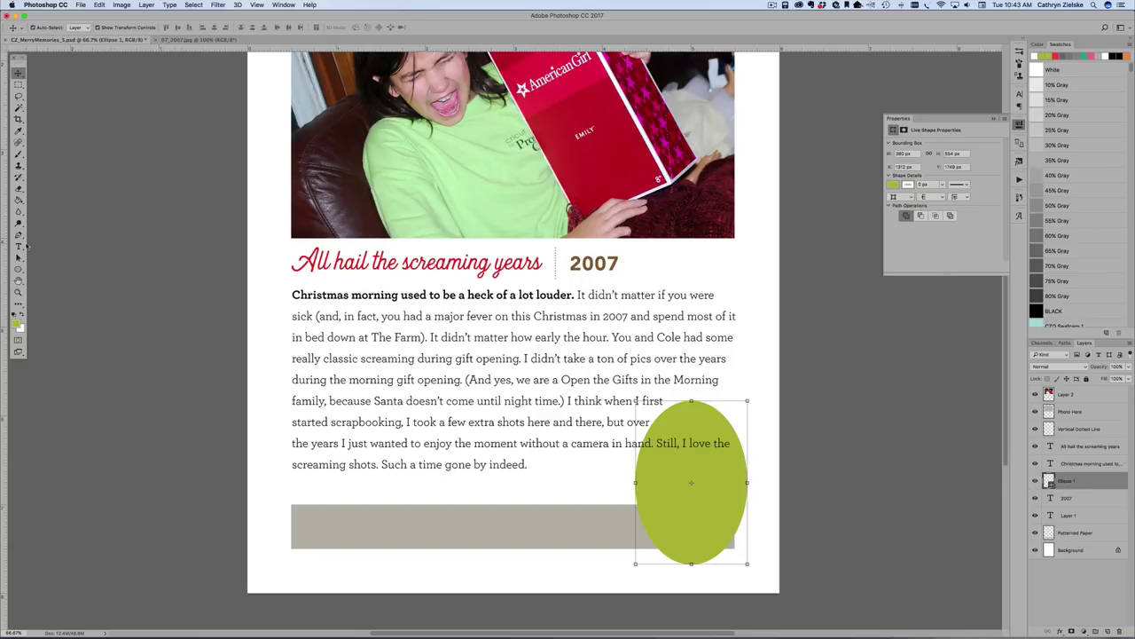
Add a line break before 'hand' in the journaling so lines clear the oval, then deselect.
{"action": "left_click", "coordinate": [17, 246]}
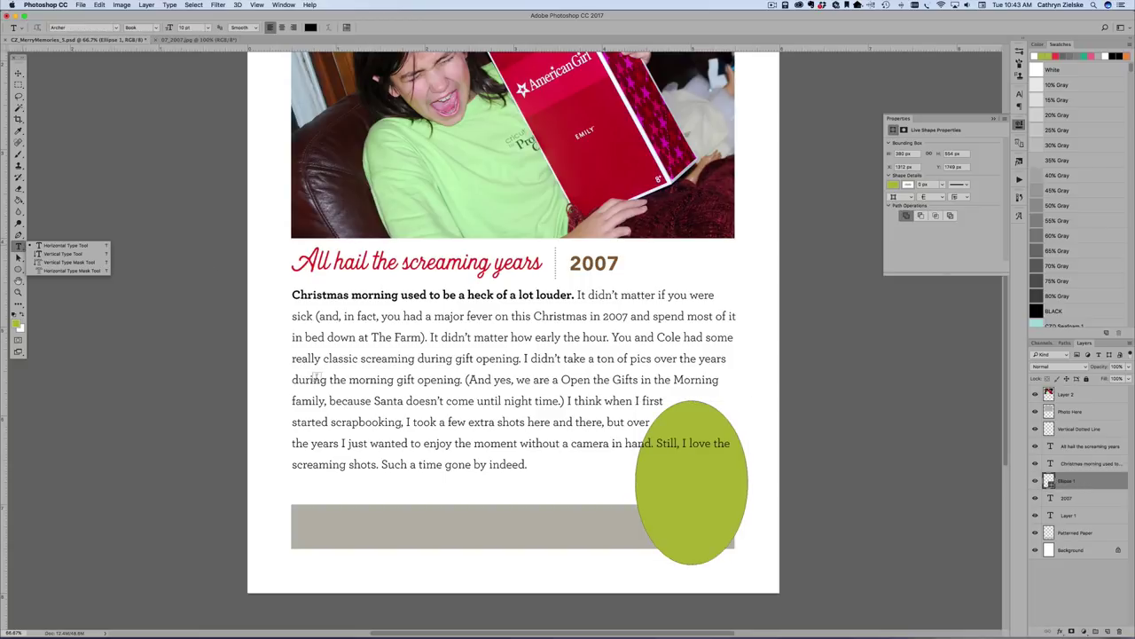
{"action": "left_click", "coordinate": [625, 443]}
{"action": "key", "text": "Return"}
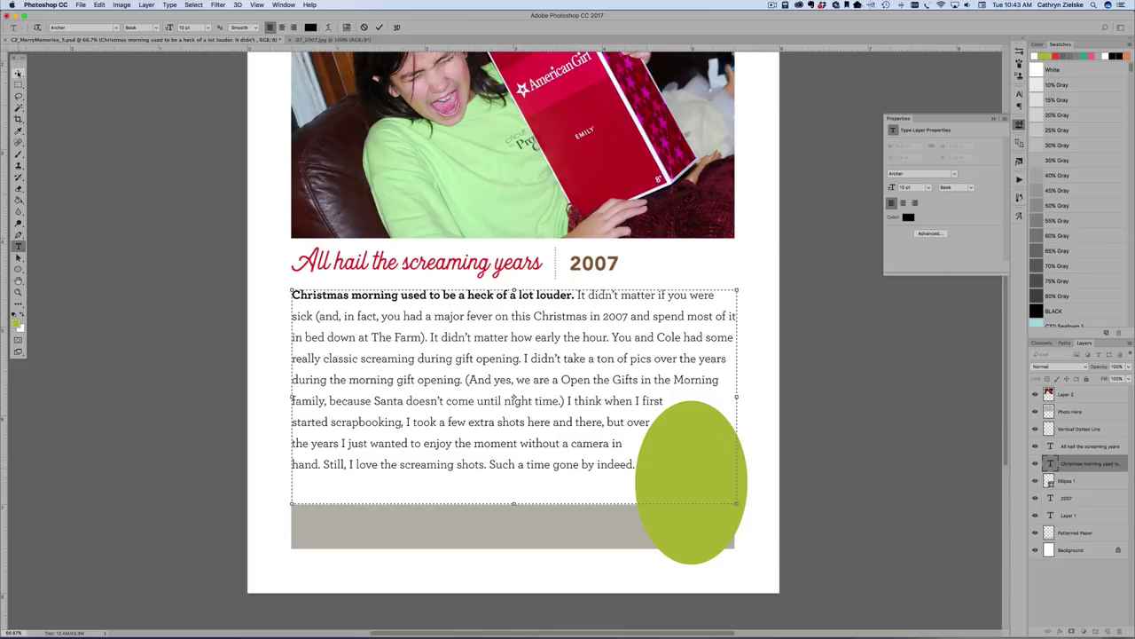
{"action": "left_click", "coordinate": [18, 72]}
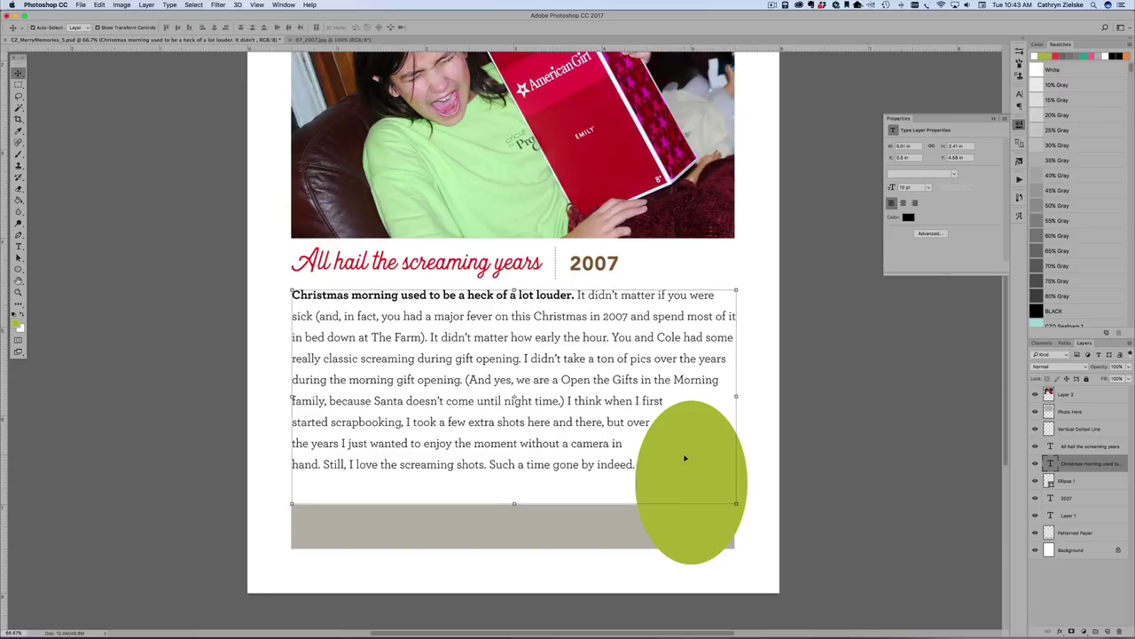
{"action": "key", "text": "ctrl+t"}
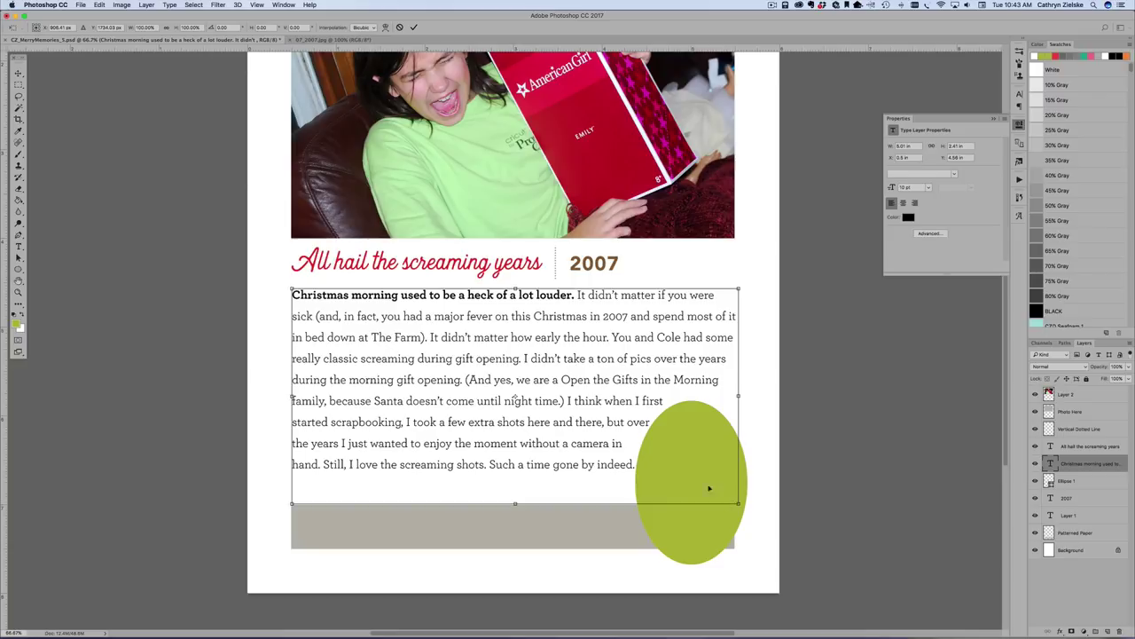
{"action": "left_click", "coordinate": [18, 73]}
{"action": "left_click", "coordinate": [156, 169]}
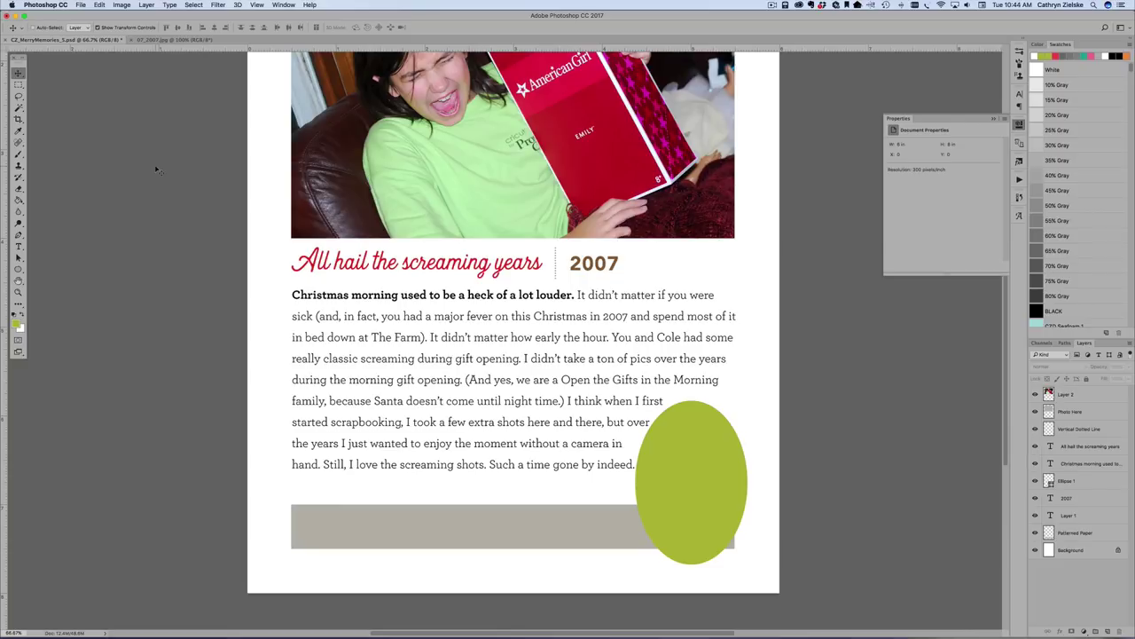
Fit the page in the window, hide the green ellipse, and delete the photo layer.
{"action": "key", "text": "super+0"}
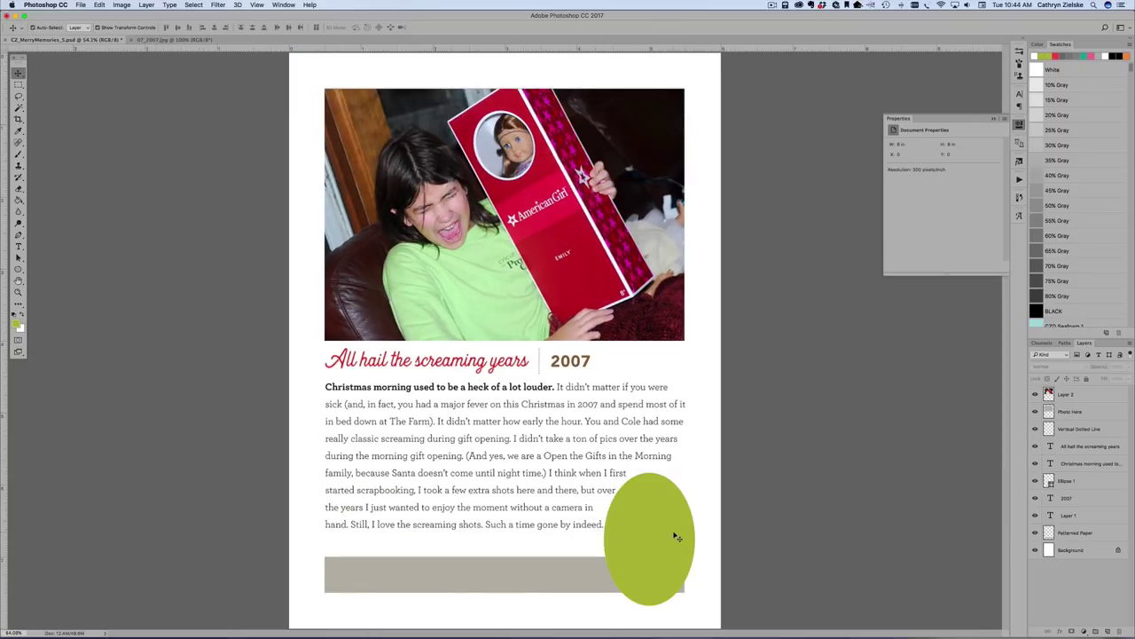
{"action": "left_click", "coordinate": [676, 536]}
{"action": "left_click", "coordinate": [1034, 480]}
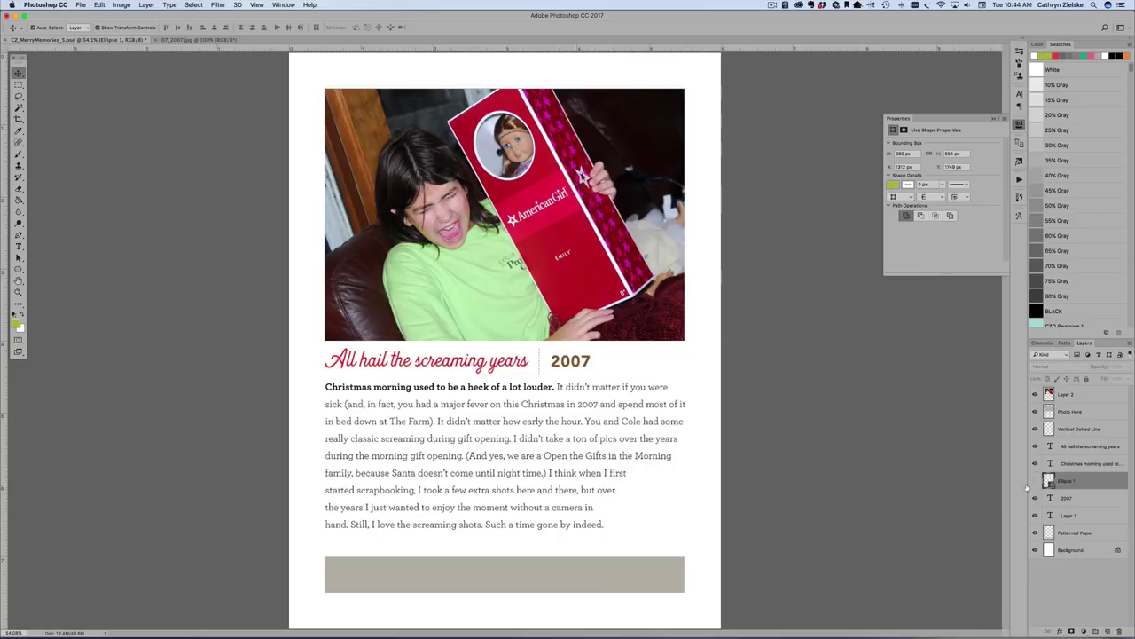
{"action": "left_click", "coordinate": [611, 261], "text": "super"}
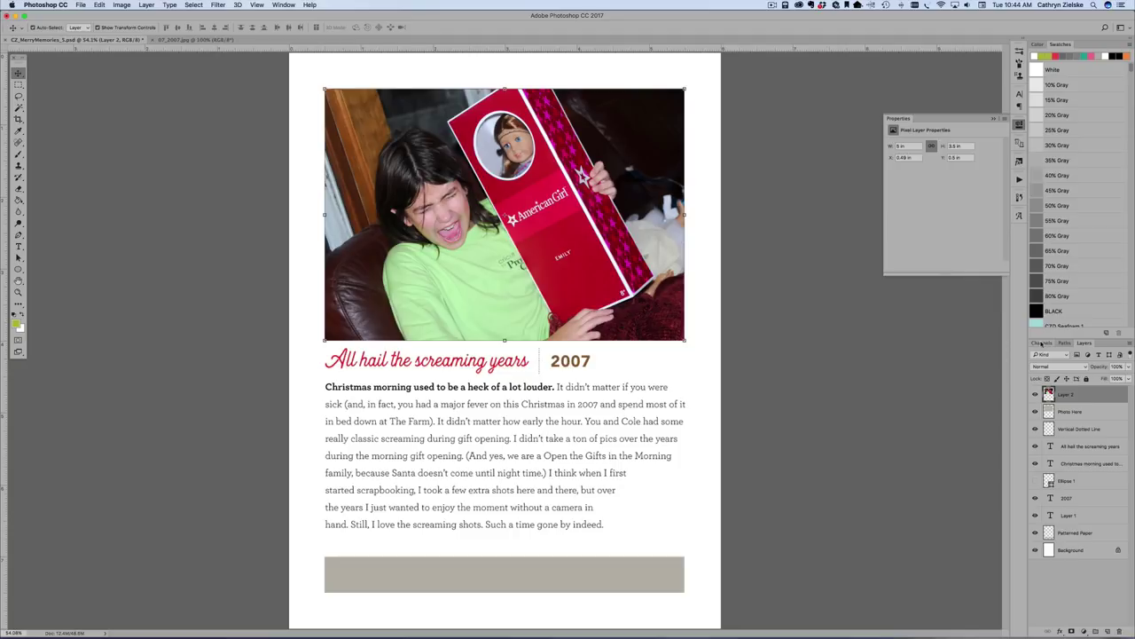
{"action": "key", "text": "BackSpace"}
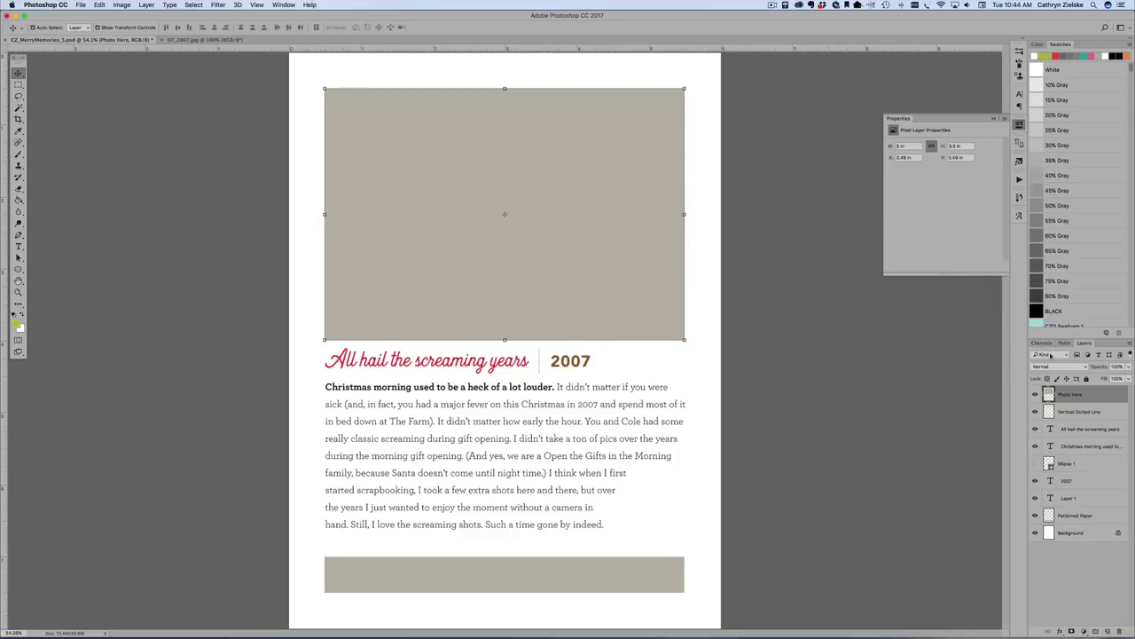
Hide the grey Photo Here placeholder and the Patterned Paper strip.
{"action": "left_click", "coordinate": [1035, 396]}
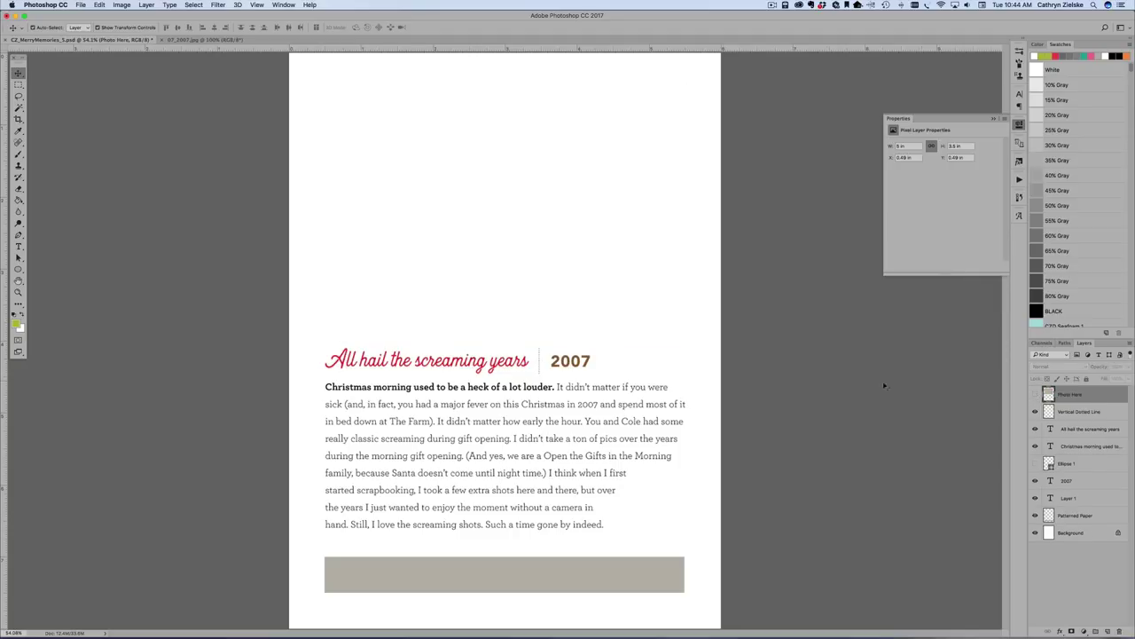
{"action": "left_click", "coordinate": [880, 388]}
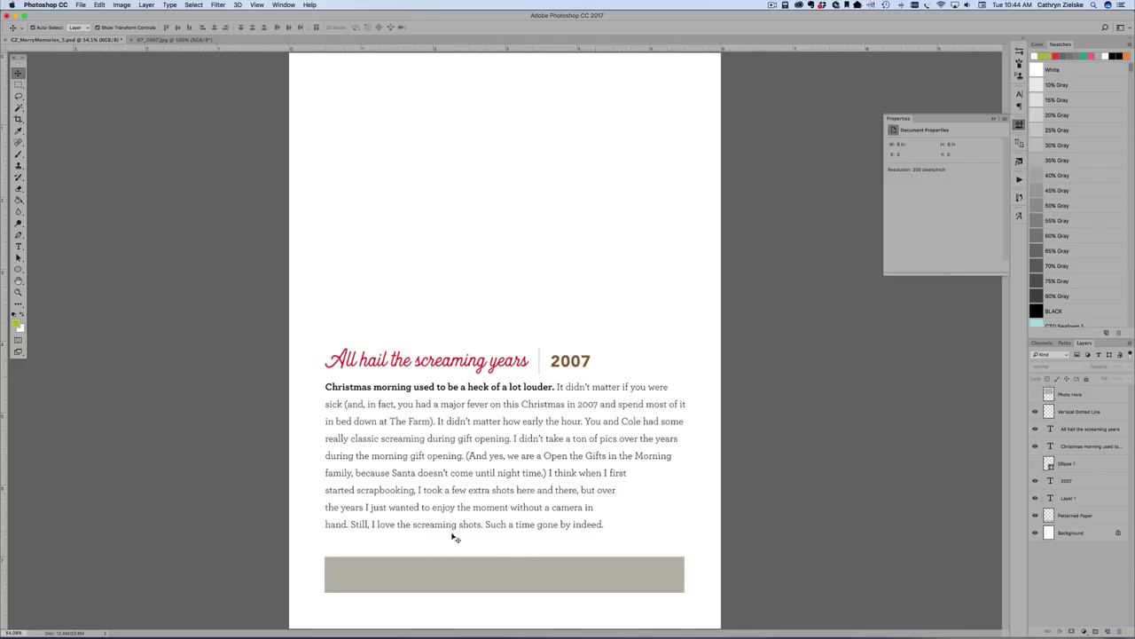
{"action": "left_click", "coordinate": [405, 572]}
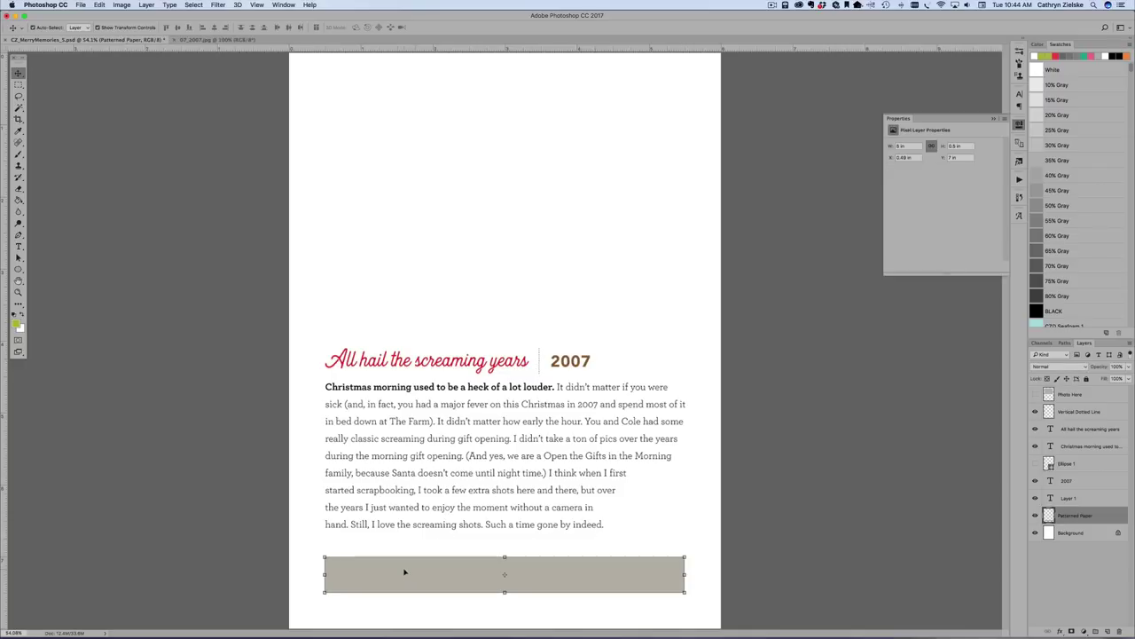
{"action": "left_click", "coordinate": [1035, 515]}
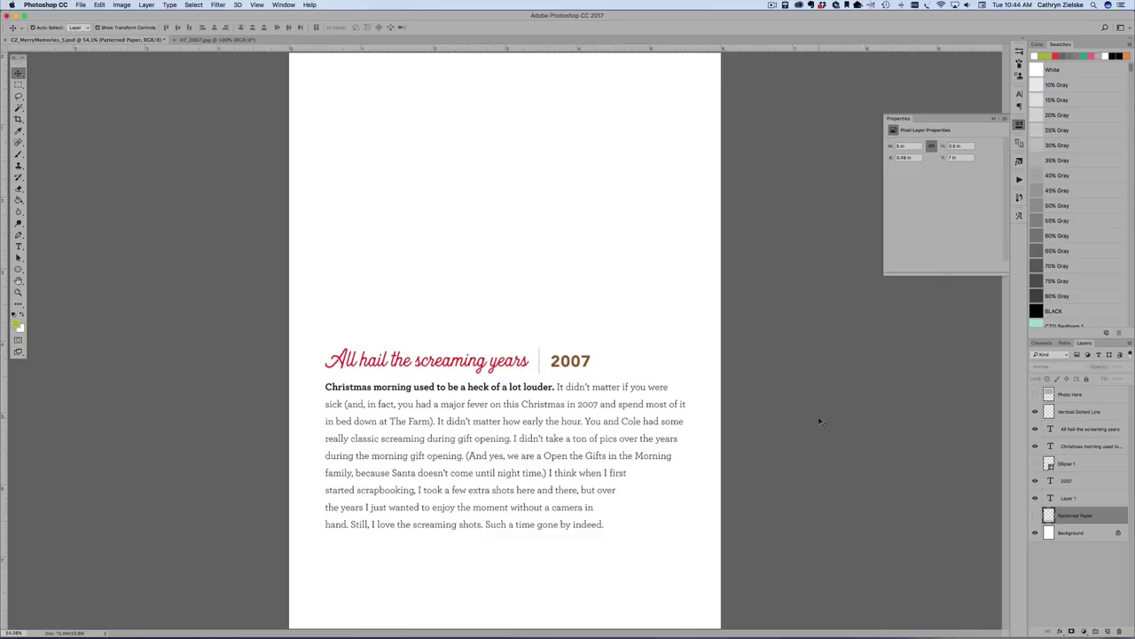
Enable Corner Crop Marks under Printing Marks in Print Settings, then close the dialog.
{"action": "key", "text": "super+s"}
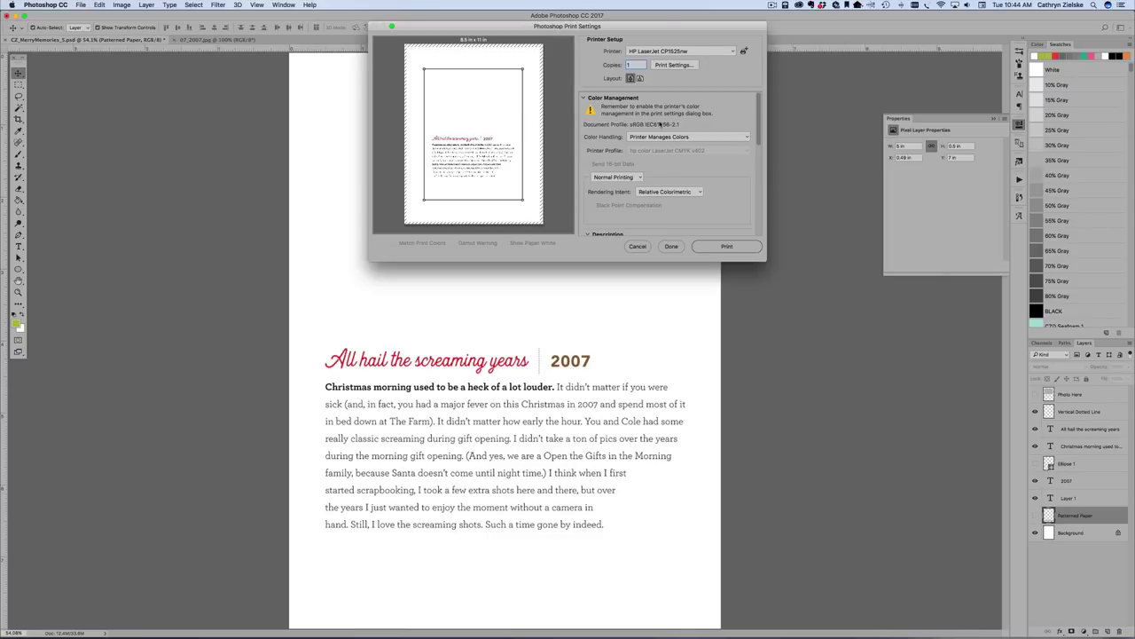
{"action": "left_click_drag", "start_coordinate": [651, 21], "coordinate": [435, 76]}
{"action": "left_click_drag", "start_coordinate": [553, 311], "coordinate": [612, 337]}
{"action": "scroll", "coordinate": [503, 208], "scroll_direction": "down", "scroll_amount": 5}
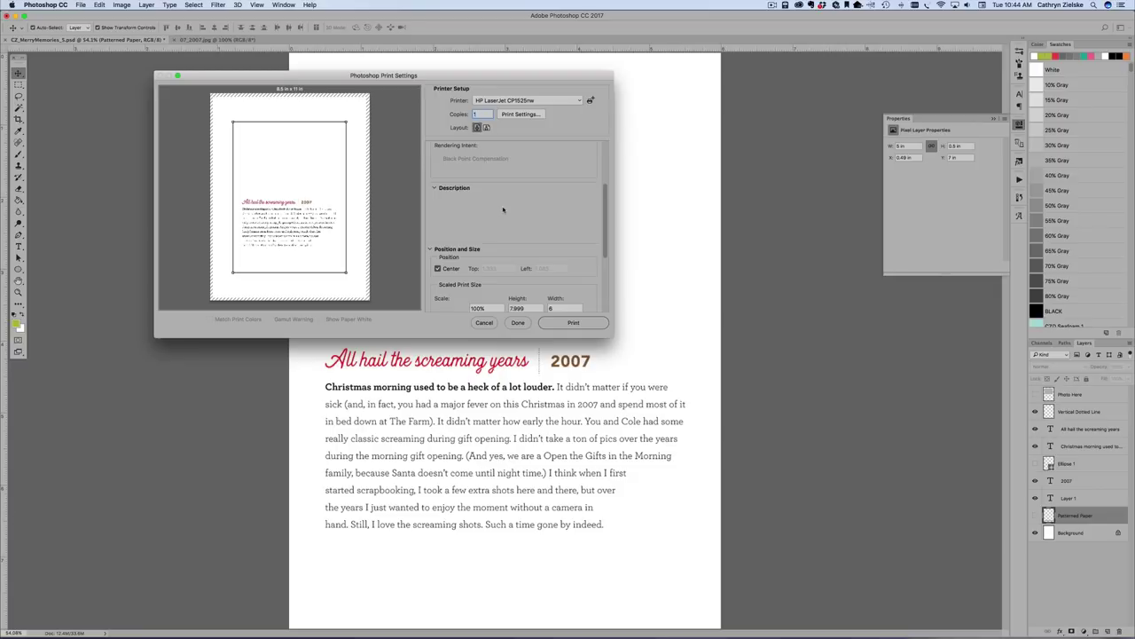
{"action": "scroll", "coordinate": [503, 209], "scroll_direction": "down", "scroll_amount": 2}
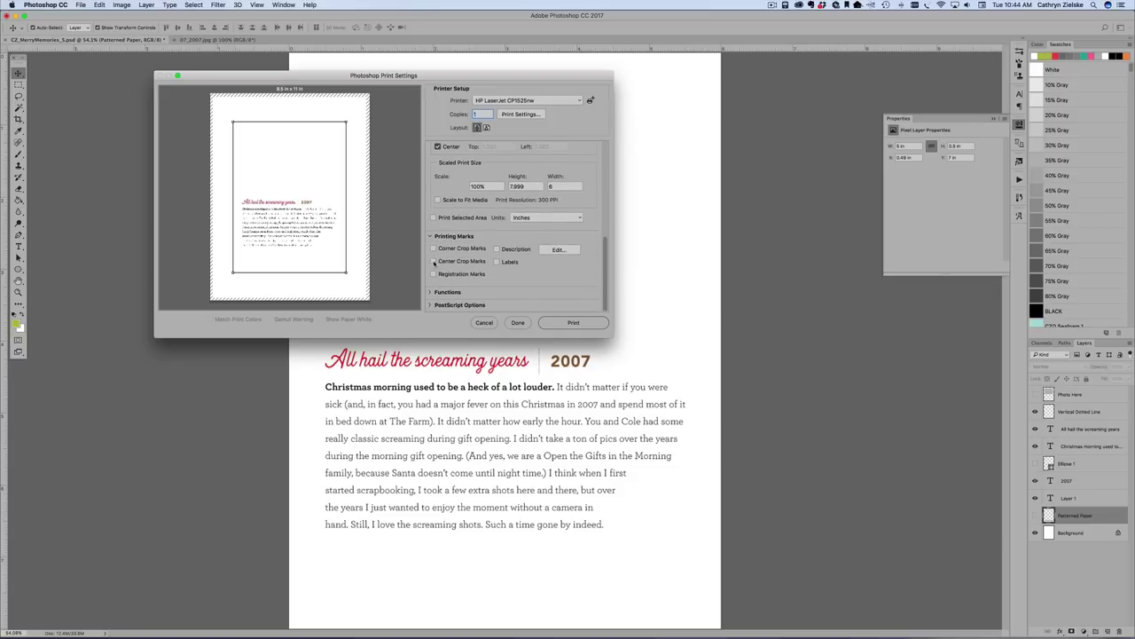
{"action": "left_click", "coordinate": [433, 248]}
{"action": "scroll", "coordinate": [519, 228], "scroll_direction": "up", "scroll_amount": 4}
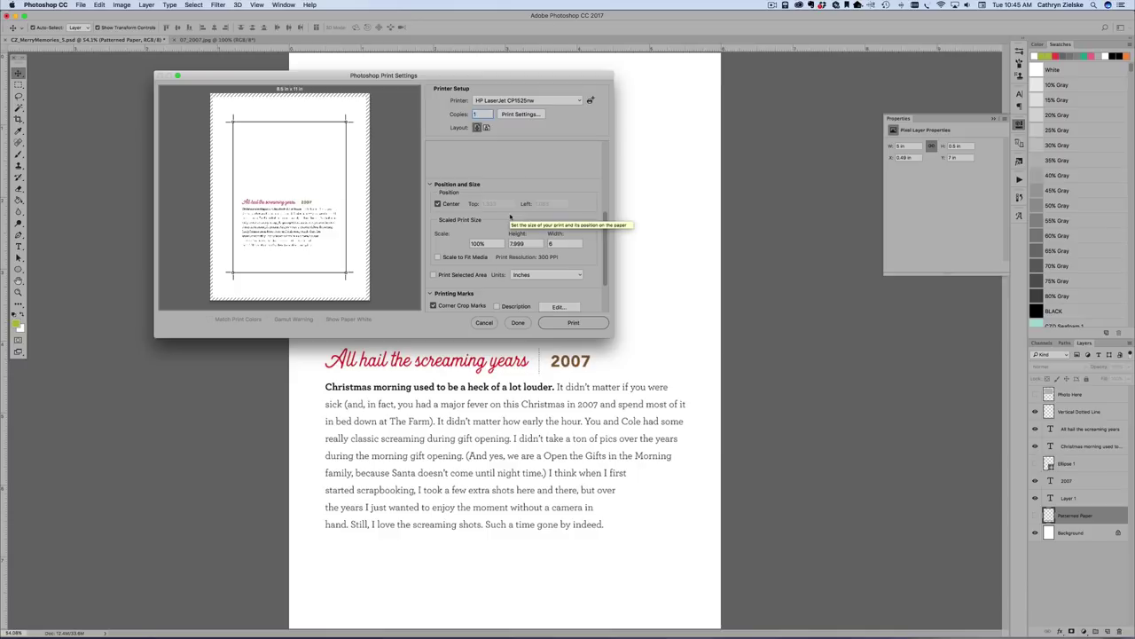
{"action": "left_click", "coordinate": [485, 325]}
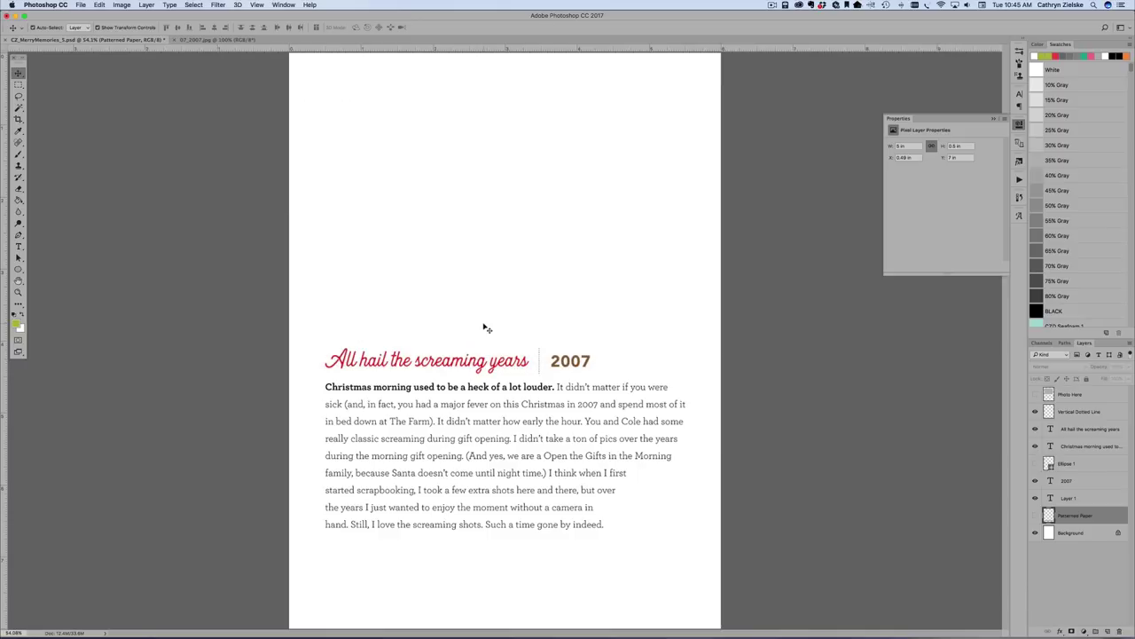
{"action": "left_click", "coordinate": [773, 328]}
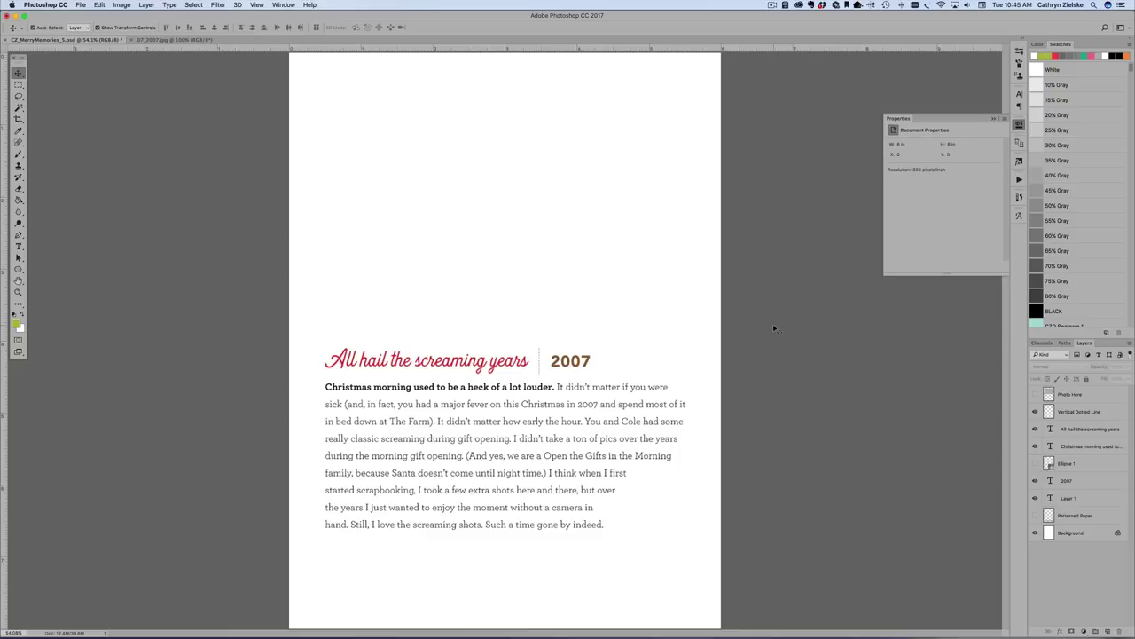